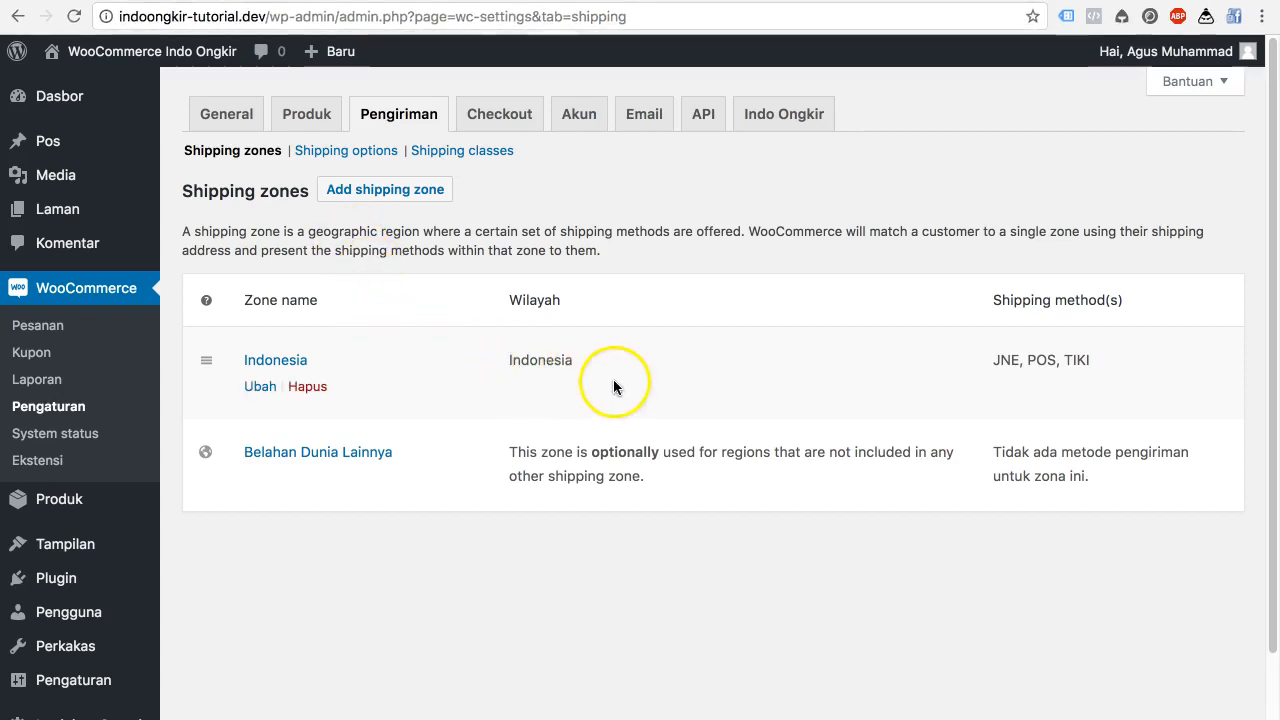
Examine the region and shipping methods assigned to the Indonesia shipping zone.
{"action": "left_click_drag", "start_coordinate": [576, 361], "coordinate": [509, 360]}
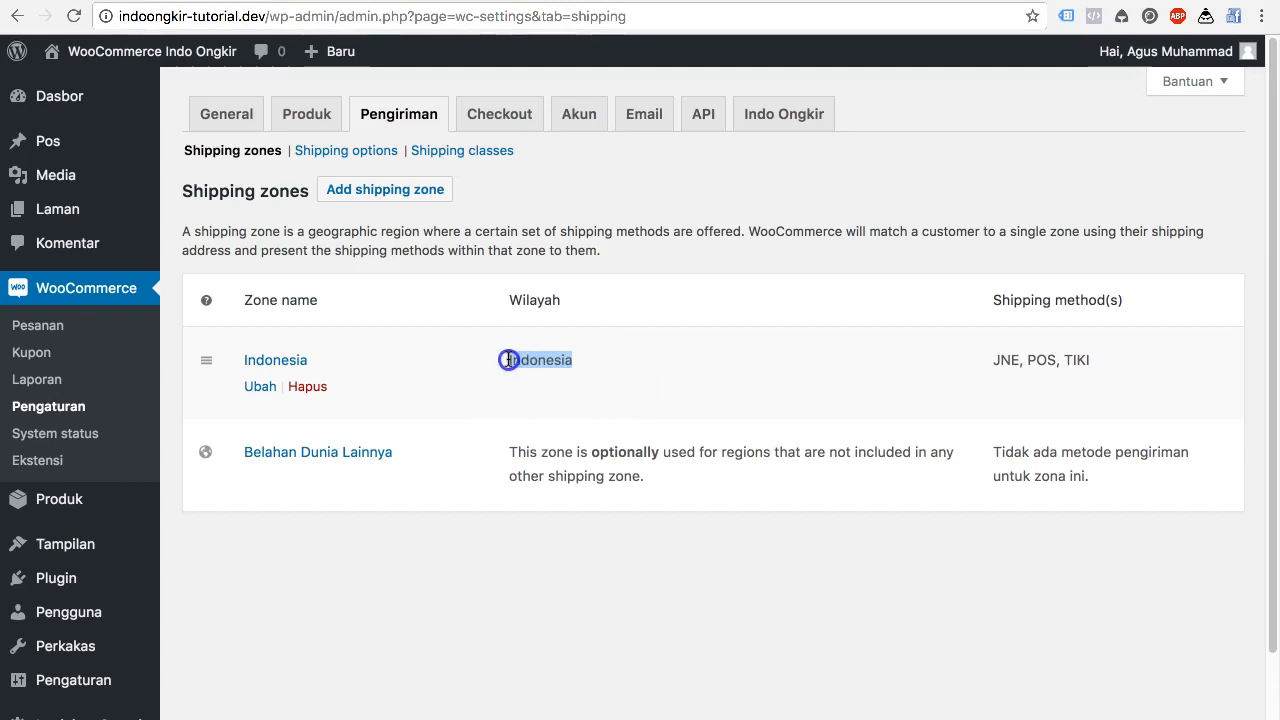
{"action": "left_click", "coordinate": [565, 363]}
{"action": "left_click", "coordinate": [521, 363]}
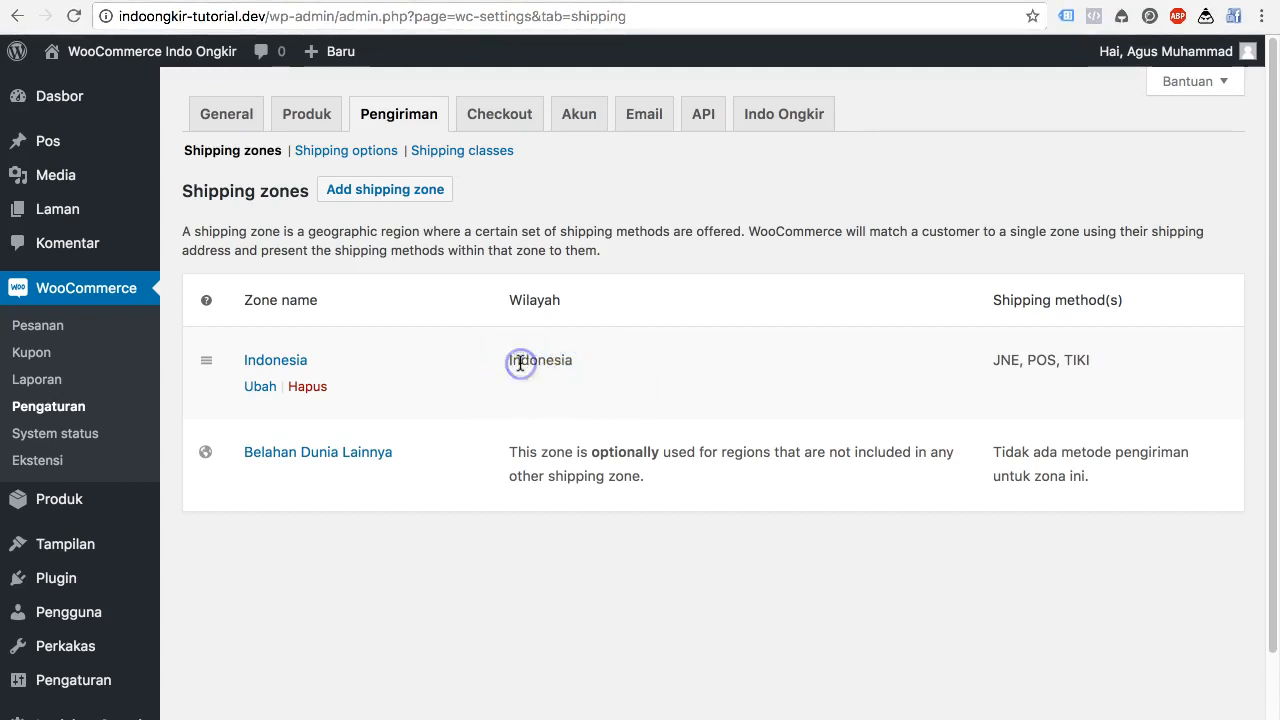
{"action": "left_click_drag", "start_coordinate": [509, 362], "coordinate": [571, 360]}
{"action": "left_click", "coordinate": [702, 374]}
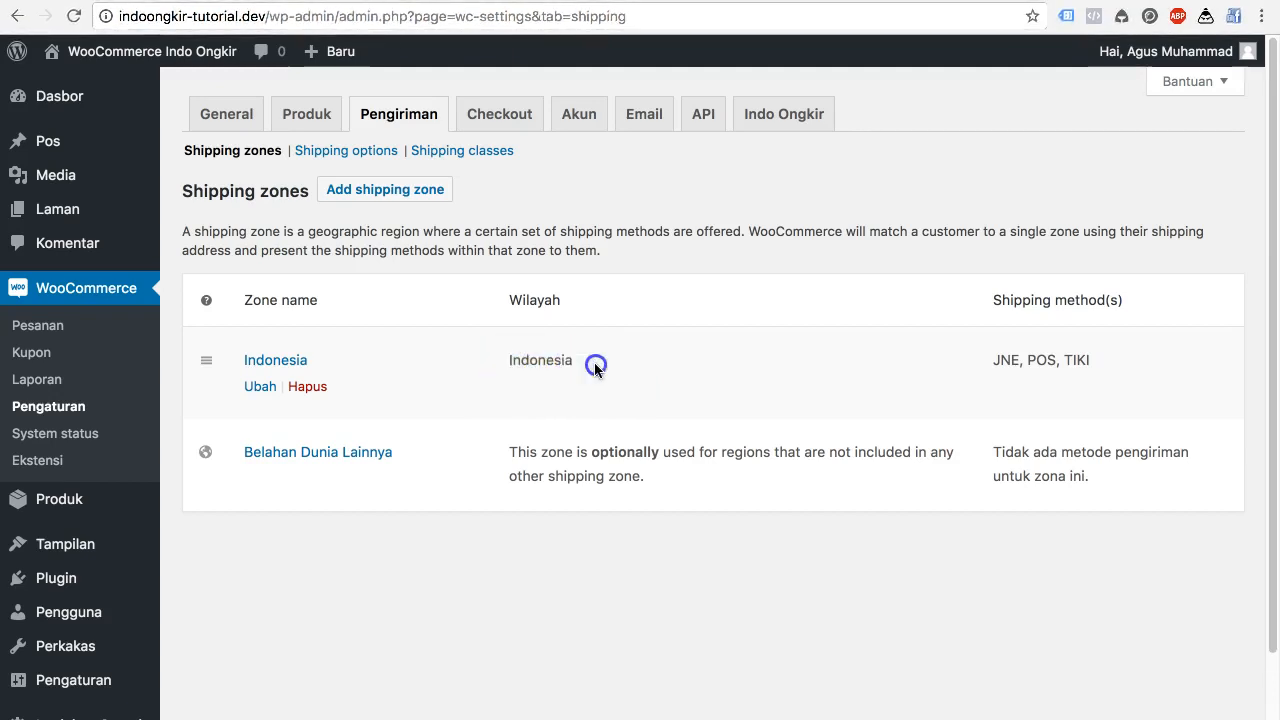
{"action": "left_click", "coordinate": [1004, 362]}
{"action": "left_click_drag", "start_coordinate": [1004, 362], "coordinate": [1083, 365]}
{"action": "left_click", "coordinate": [890, 375]}
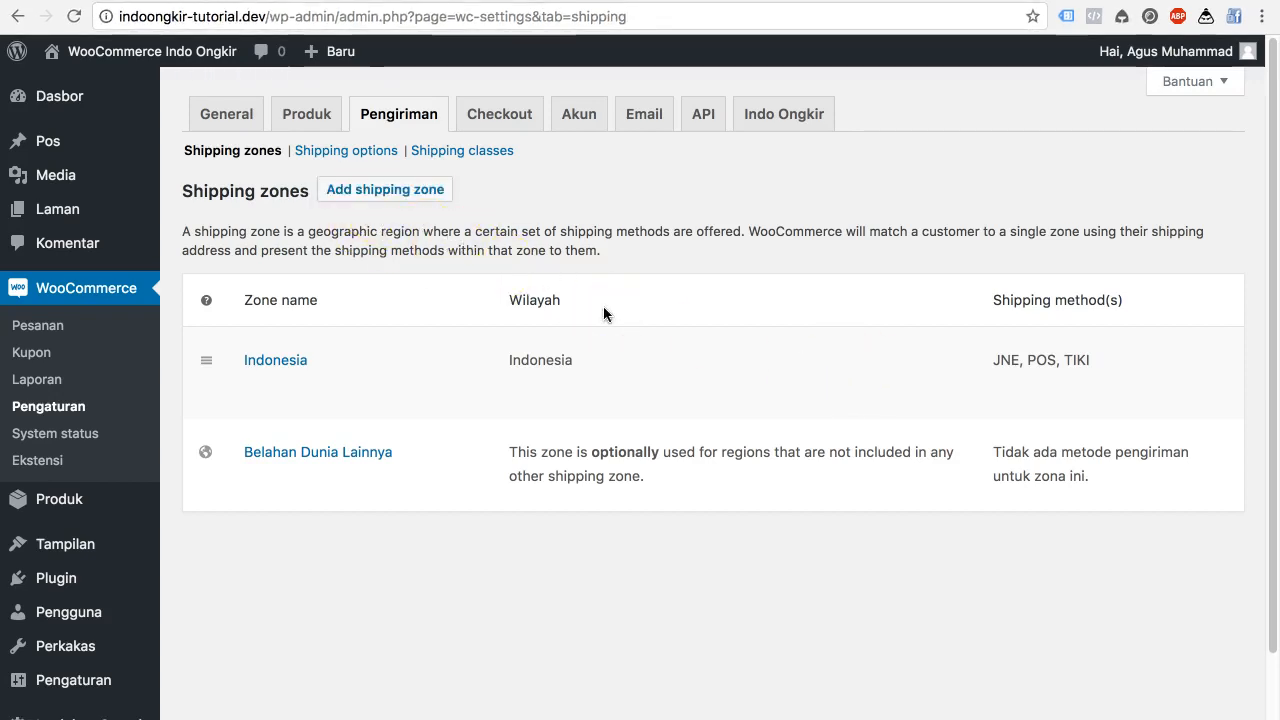
Start a new shipping zone covering the Jawa Barat region and name it Jawa Barat.
{"action": "left_click", "coordinate": [428, 193]}
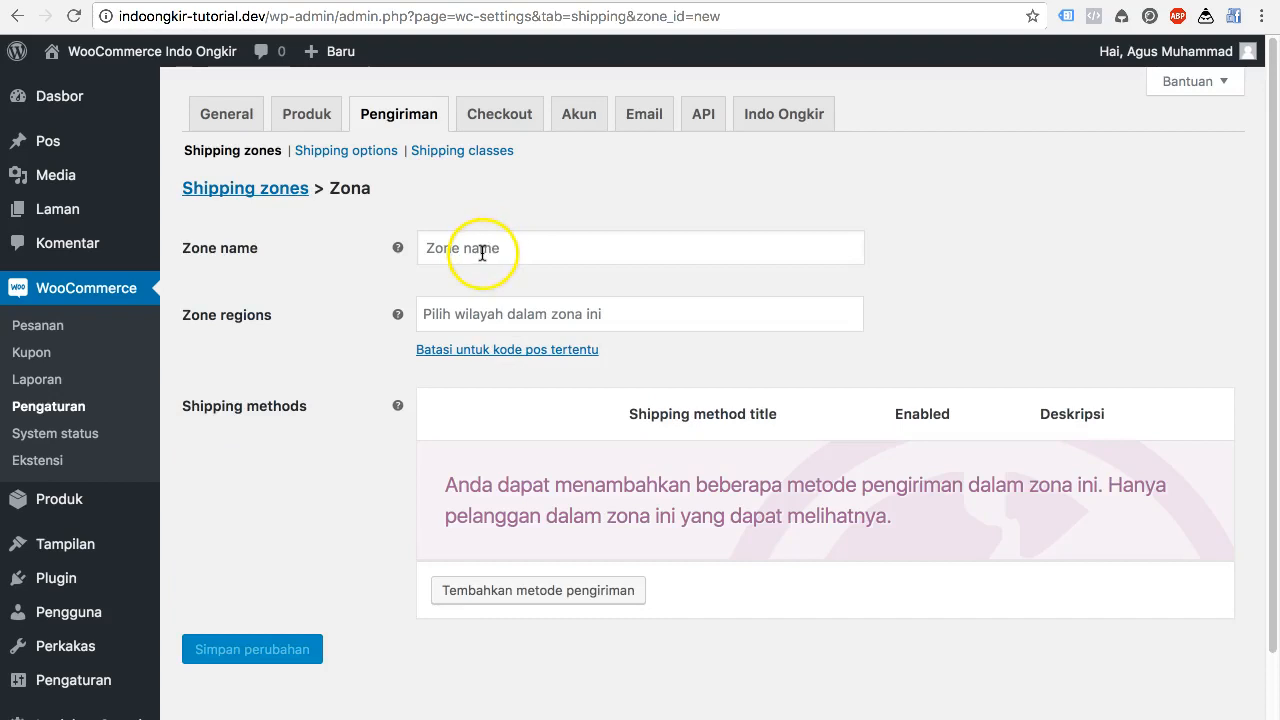
{"action": "left_click", "coordinate": [510, 317]}
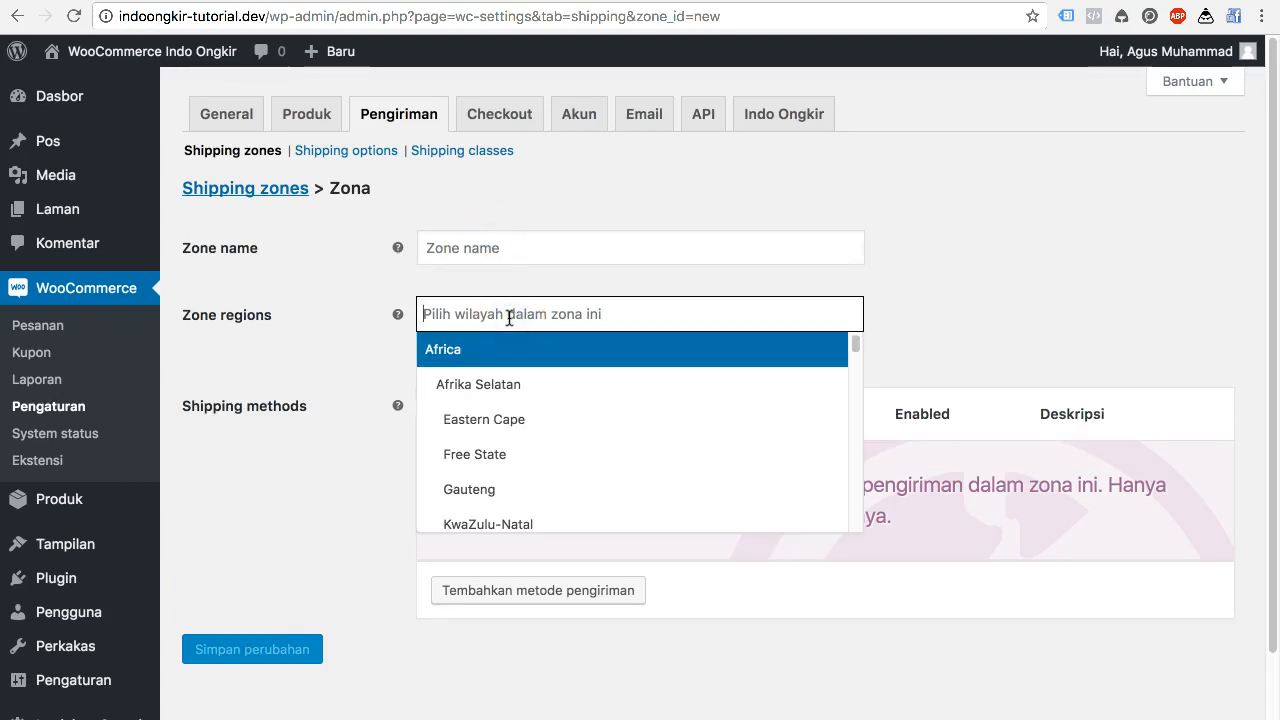
{"action": "type", "text": "Jaw"}
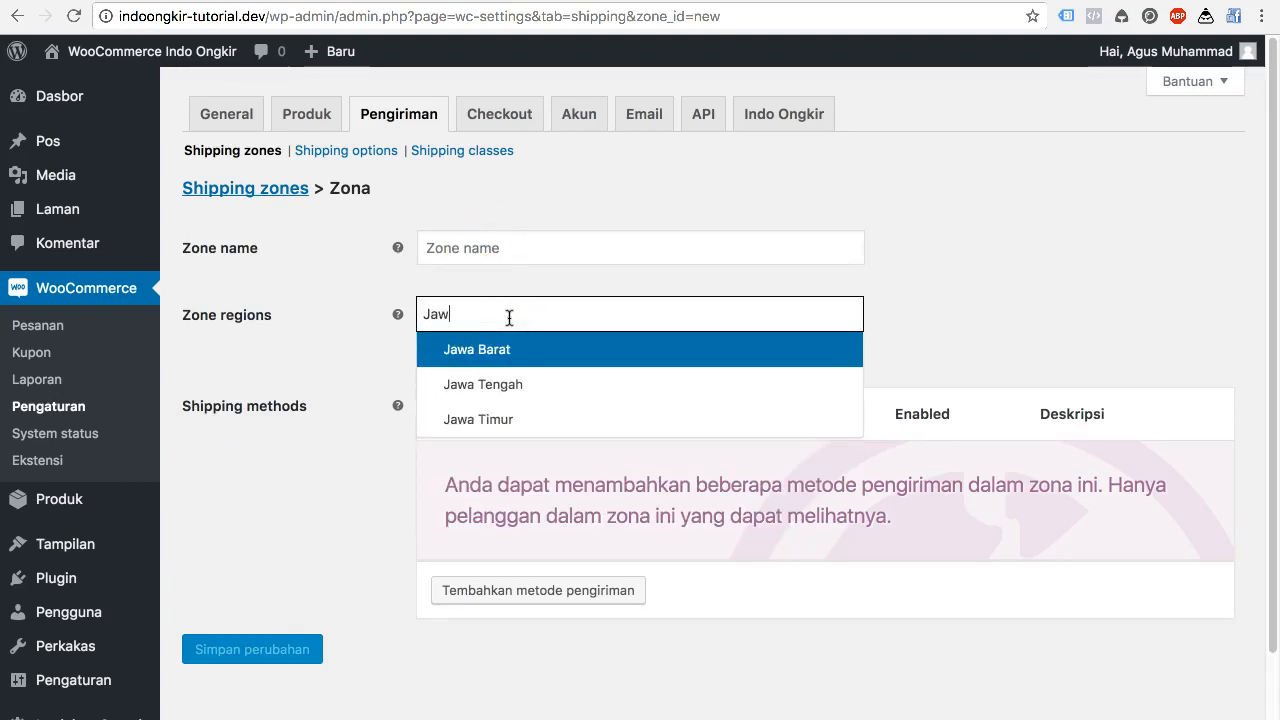
{"action": "type", "text": "a"}
{"action": "left_click", "coordinate": [526, 350]}
{"action": "left_click", "coordinate": [474, 249]}
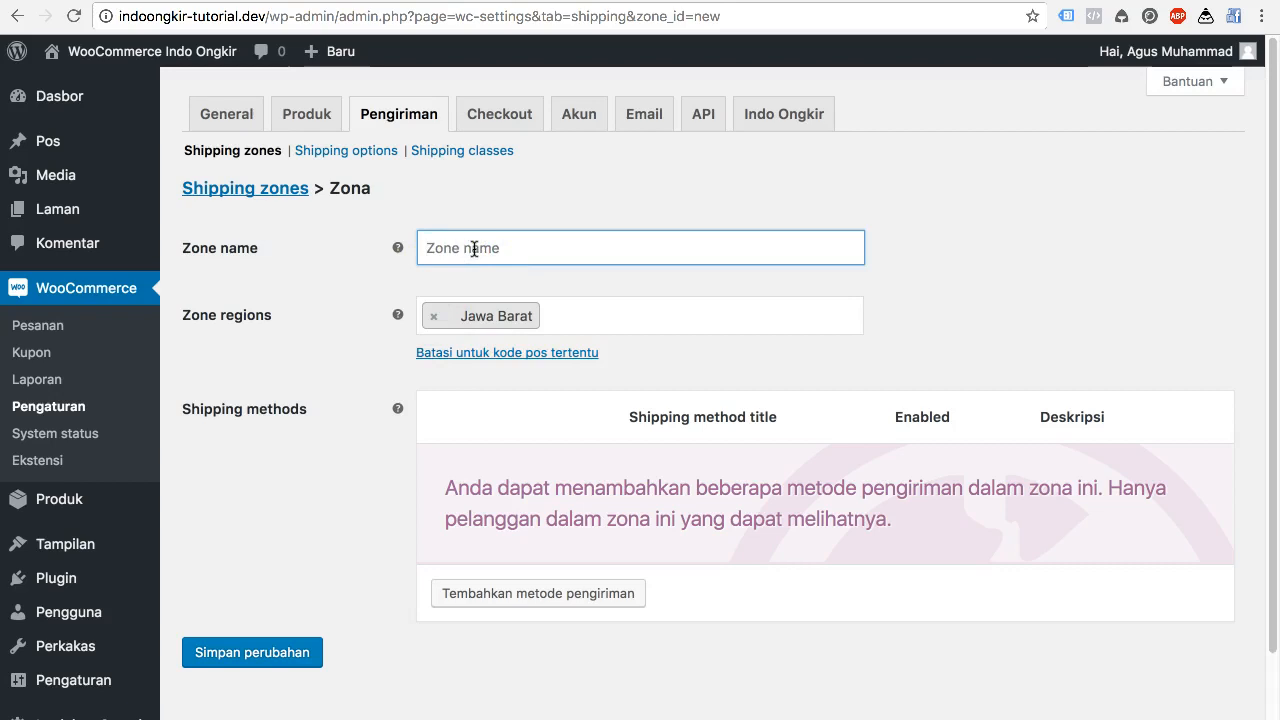
{"action": "type", "text": "Jawa Barat"}
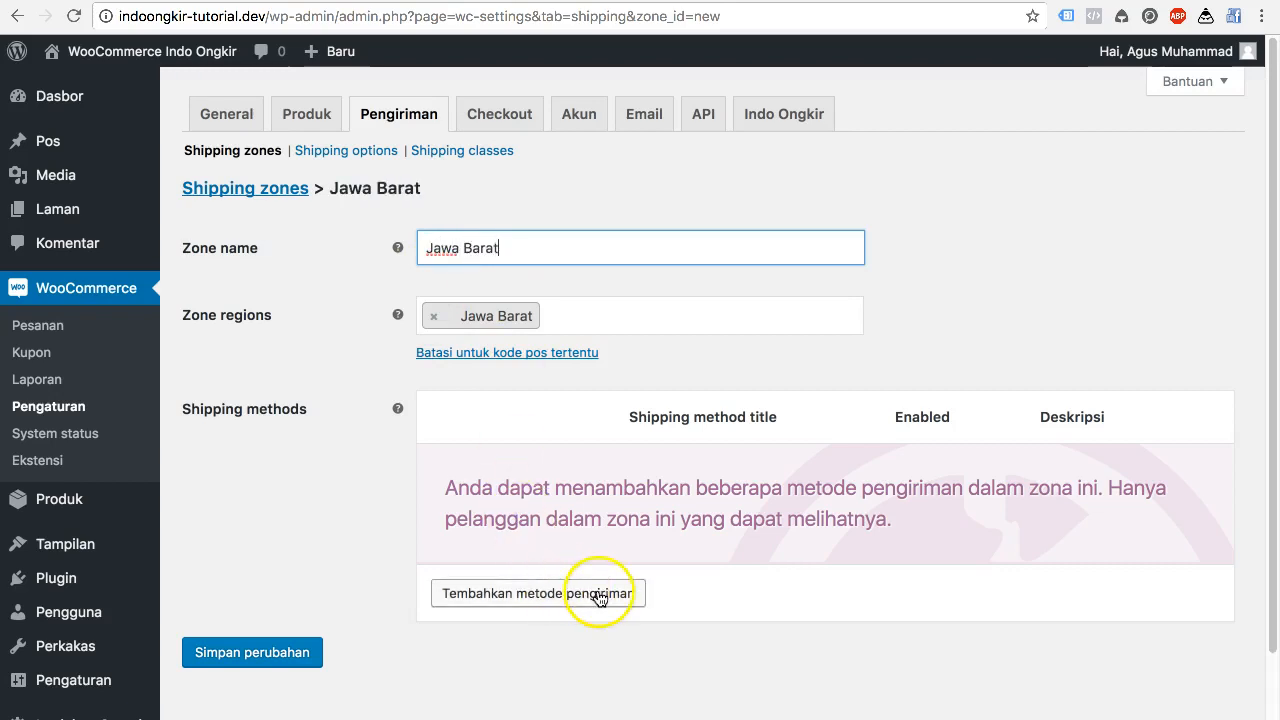
Add the Indo Ongkir - J&T shipping method to the Jawa Barat zone.
{"action": "left_click", "coordinate": [529, 591]}
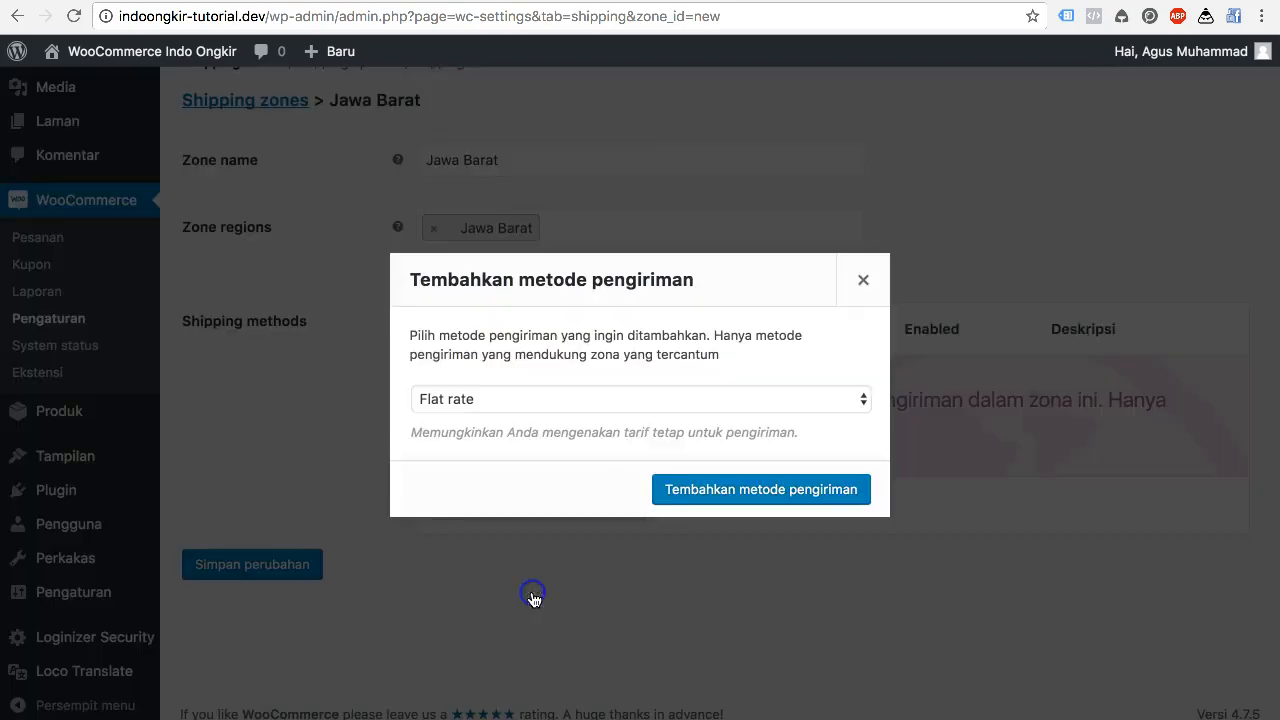
{"action": "left_click", "coordinate": [508, 399]}
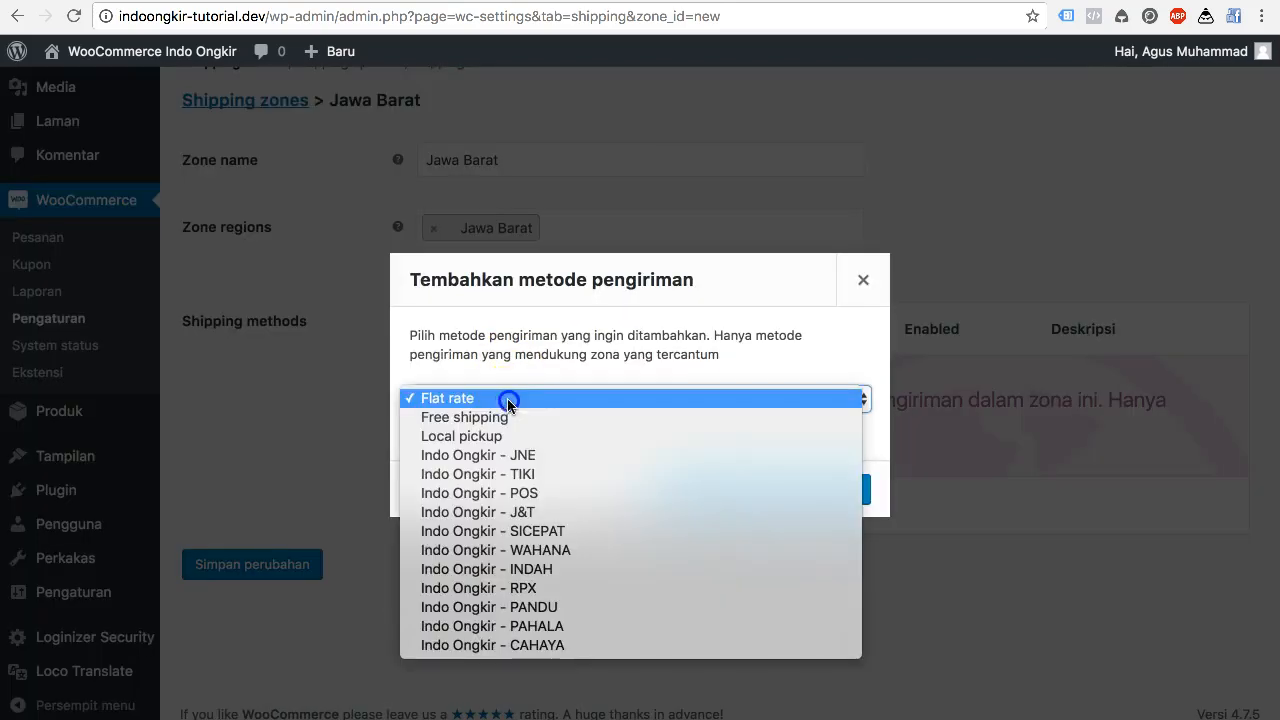
{"action": "left_click", "coordinate": [553, 512]}
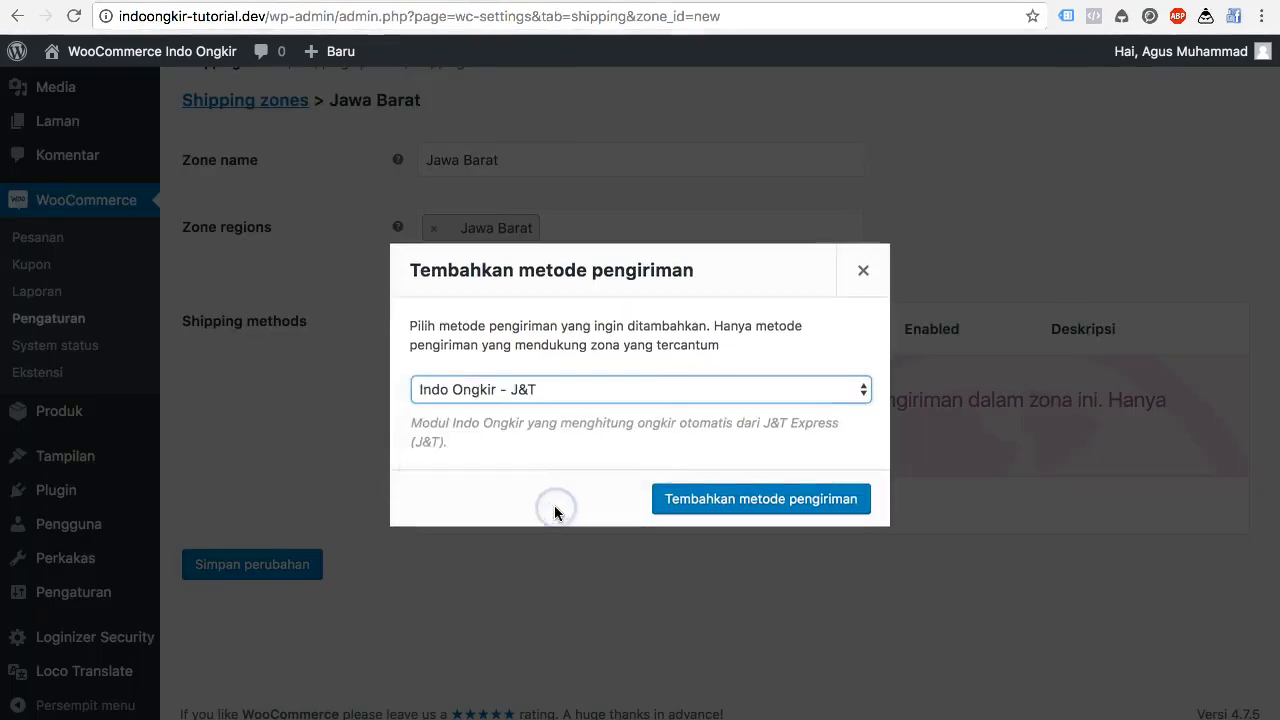
{"action": "left_click", "coordinate": [726, 506]}
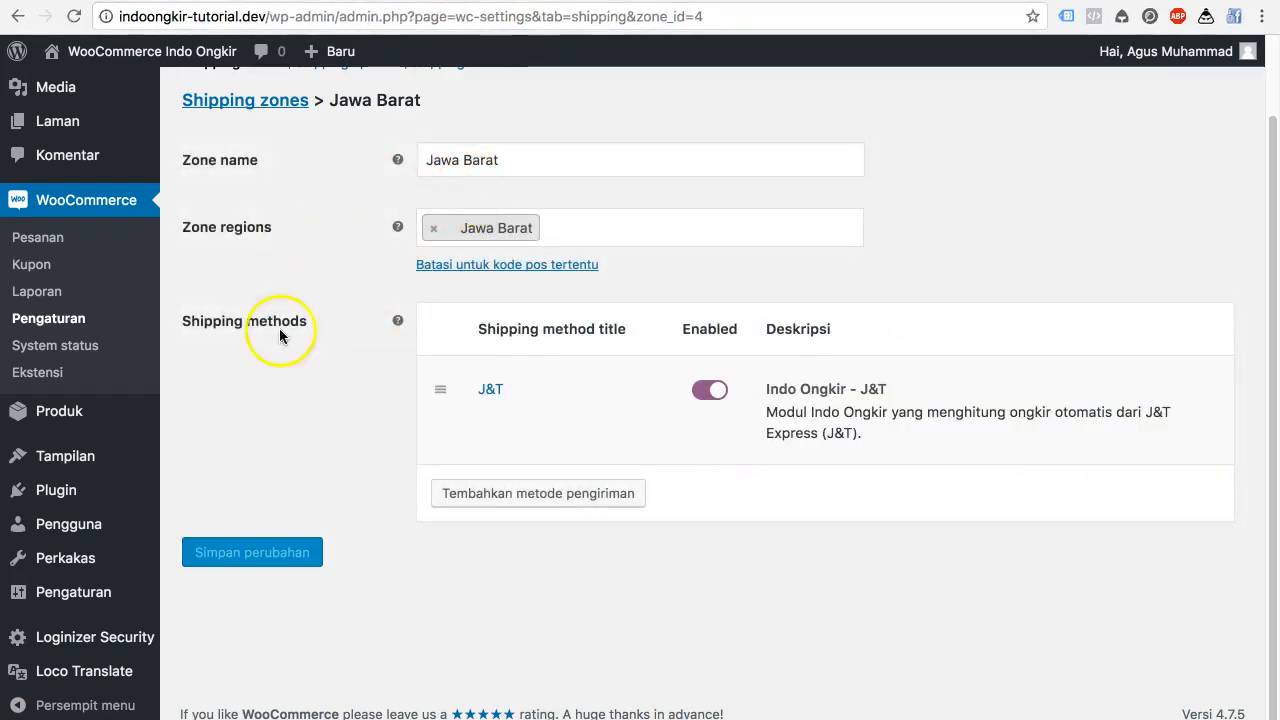
Return to the shipping zones list and move the Jawa Barat zone above Indonesia.
{"action": "scroll", "coordinate": [300, 340], "scroll_direction": "up", "scroll_amount": 2}
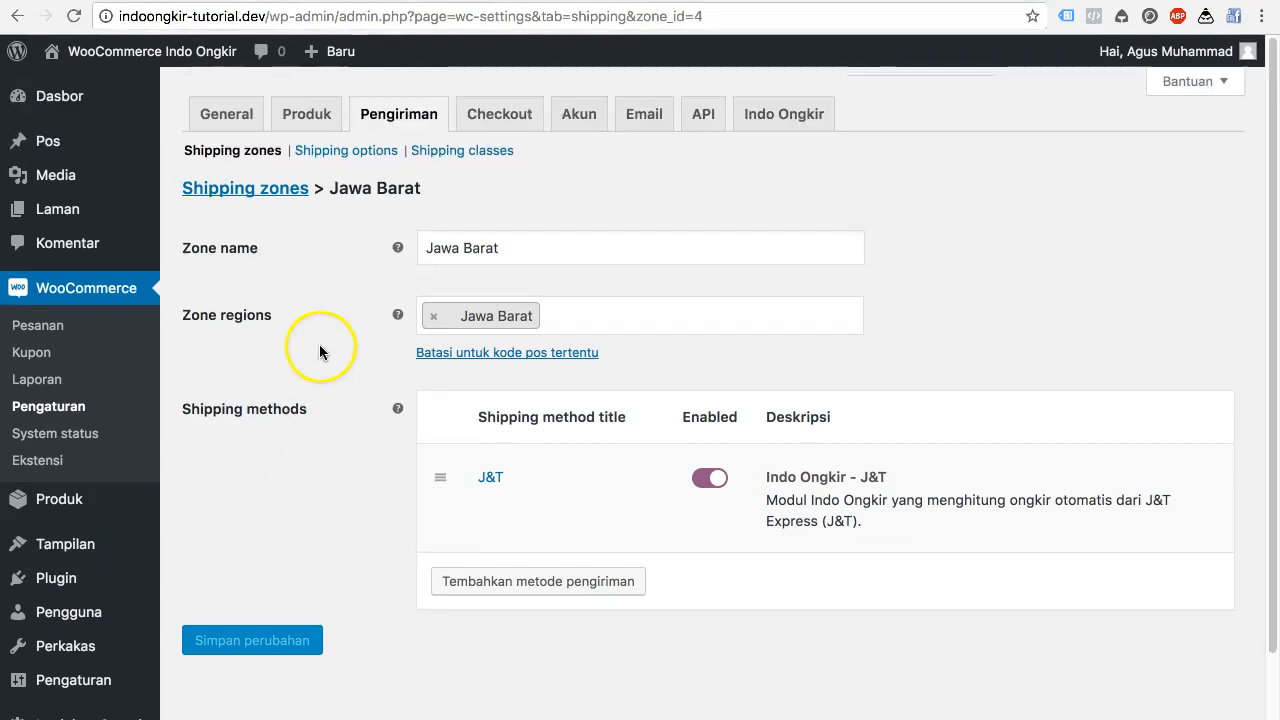
{"action": "left_click", "coordinate": [241, 188]}
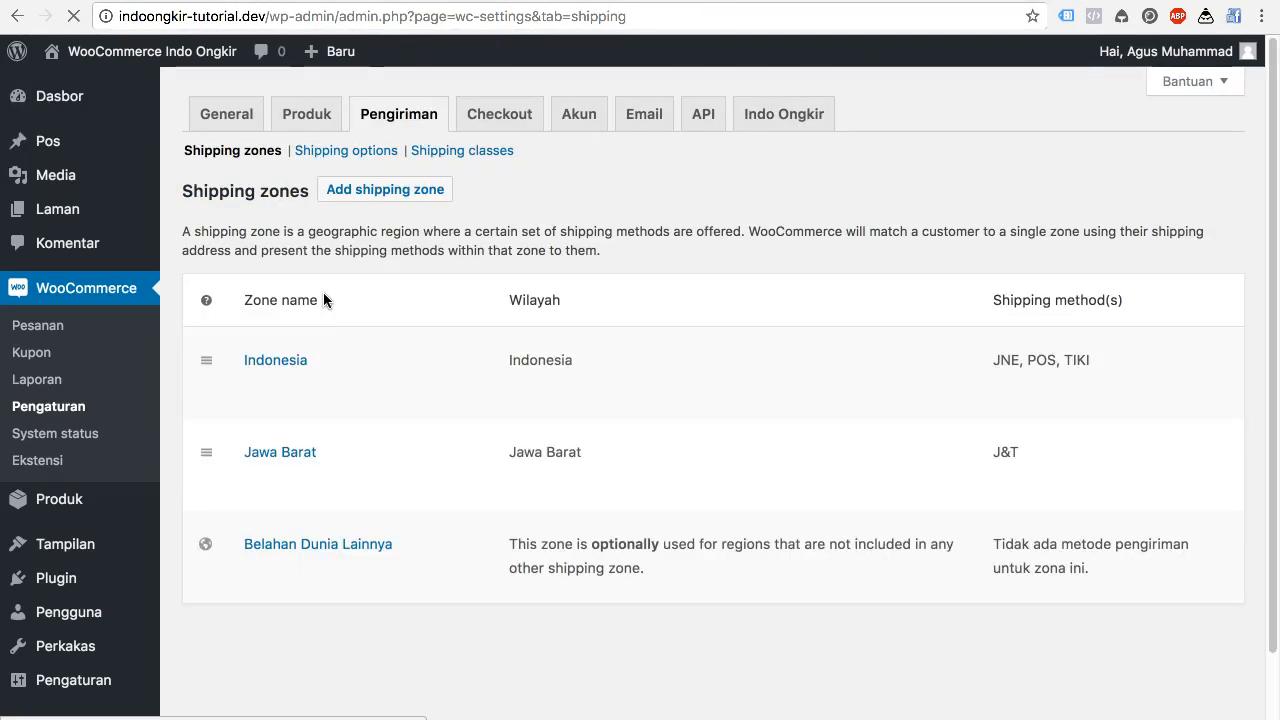
{"action": "left_click_drag", "start_coordinate": [206, 450], "coordinate": [214, 335]}
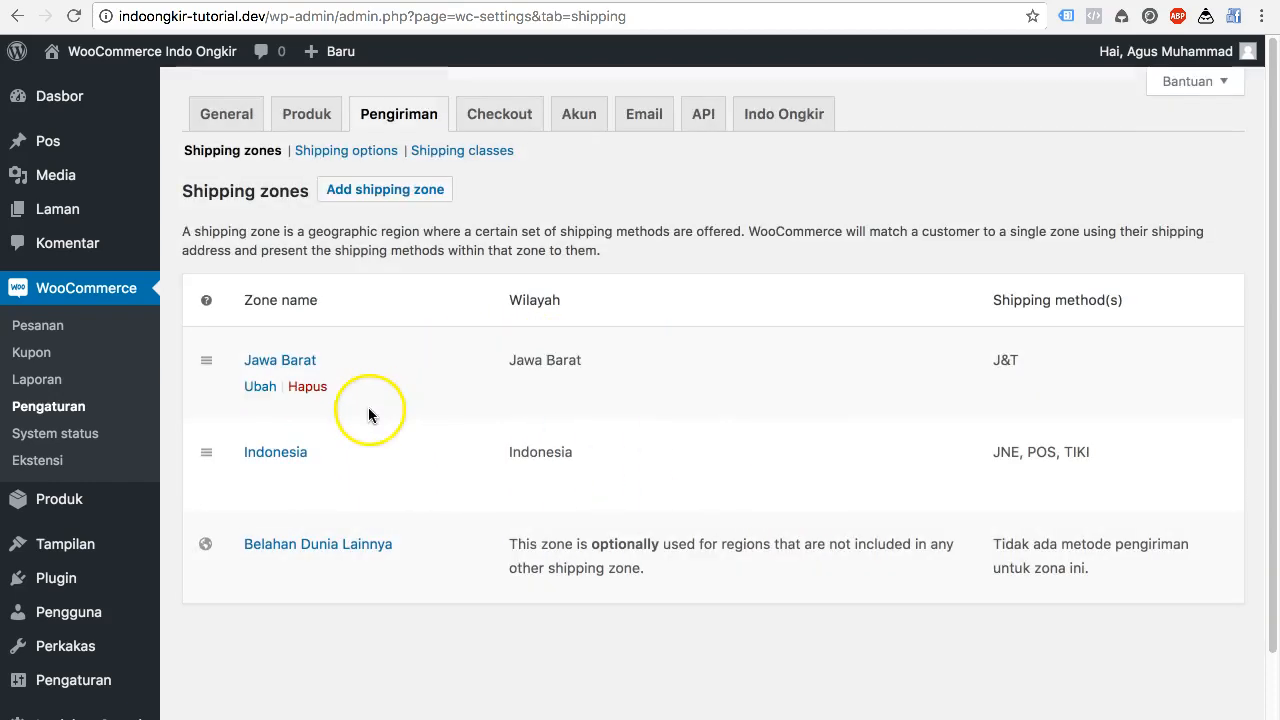
{"action": "left_click", "coordinate": [534, 474]}
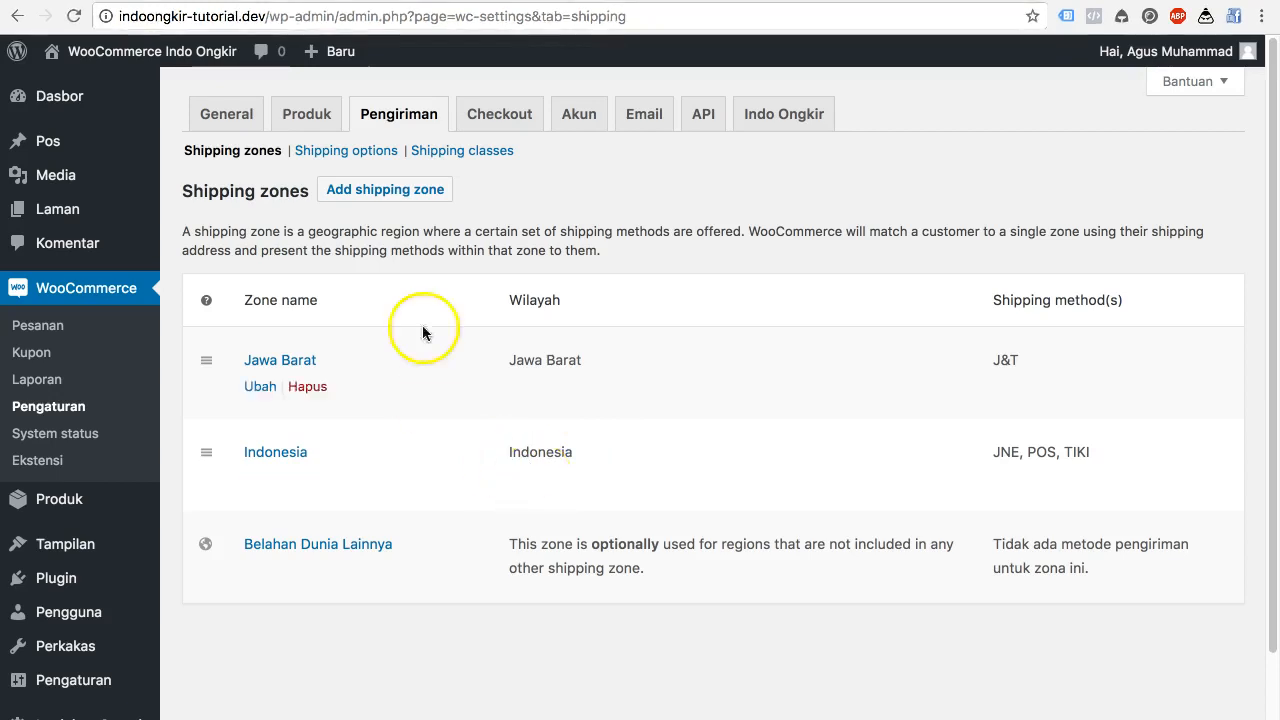
Start a new shipping zone named Papua covering the Papua and Papua Barat regions.
{"action": "left_click", "coordinate": [421, 210]}
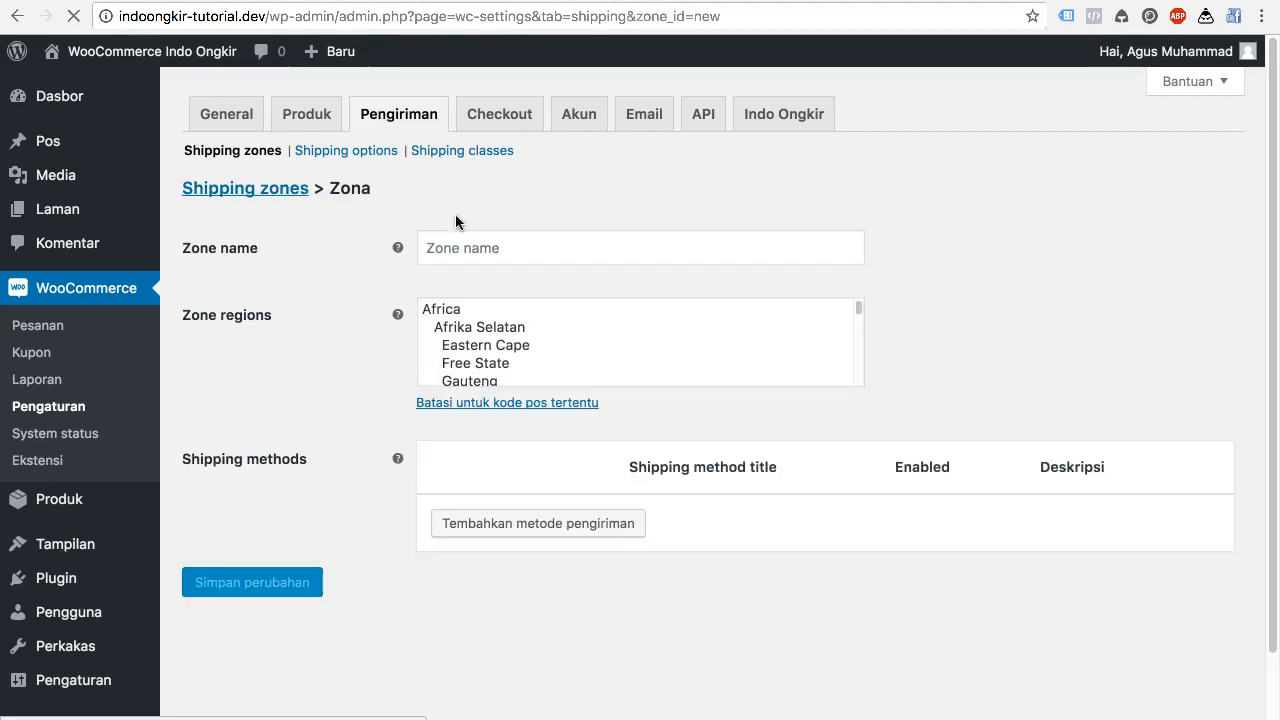
{"action": "left_click", "coordinate": [489, 257]}
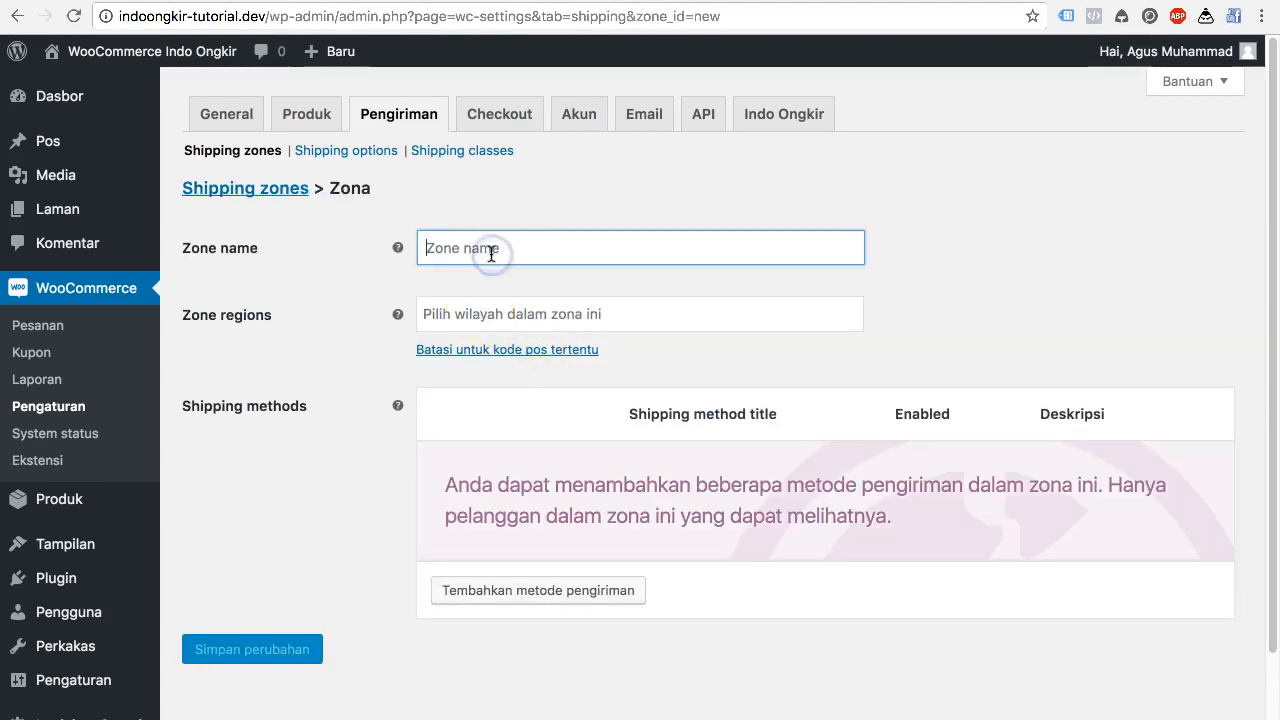
{"action": "type", "text": "Papua"}
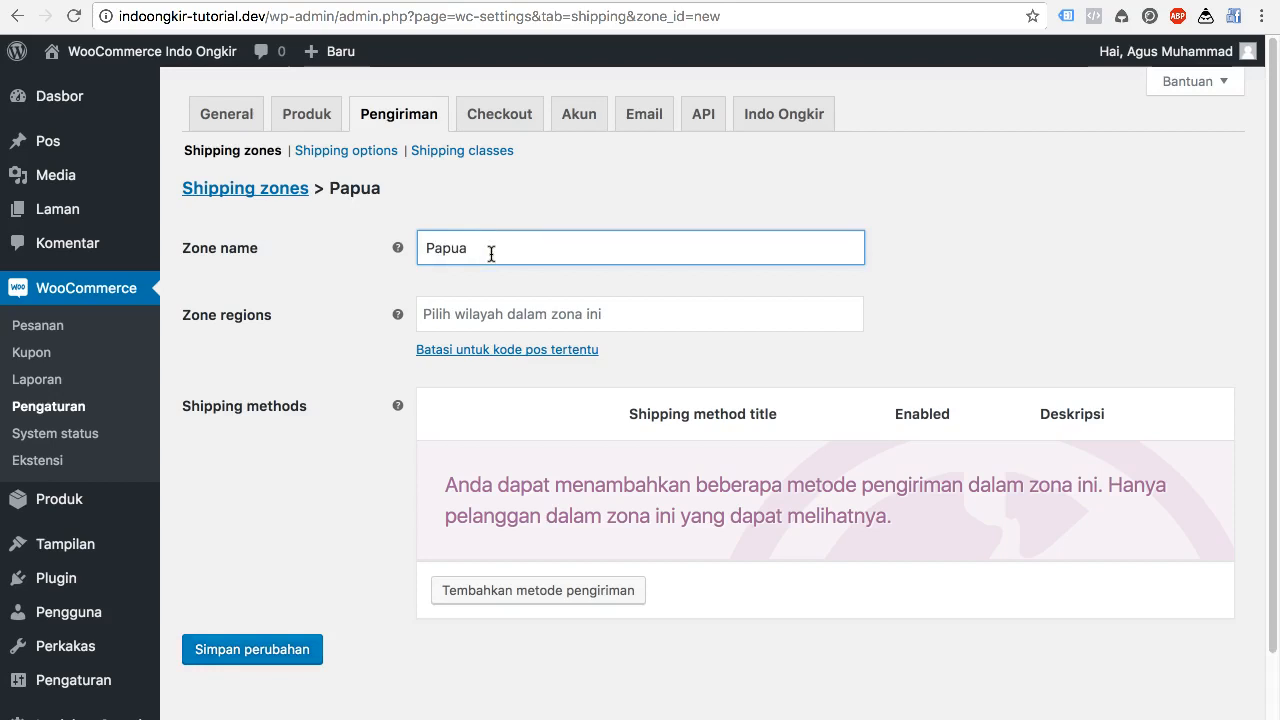
{"action": "left_click", "coordinate": [507, 314]}
{"action": "type", "text": "papu"}
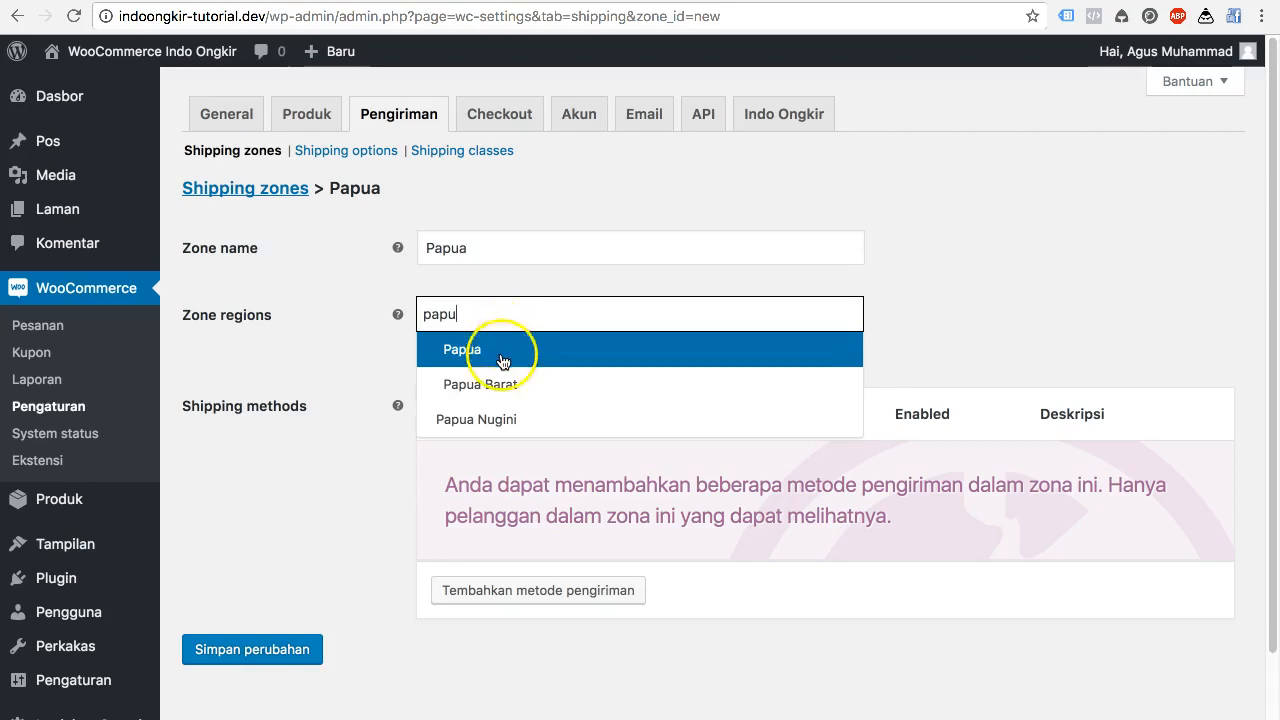
{"action": "left_click", "coordinate": [506, 352]}
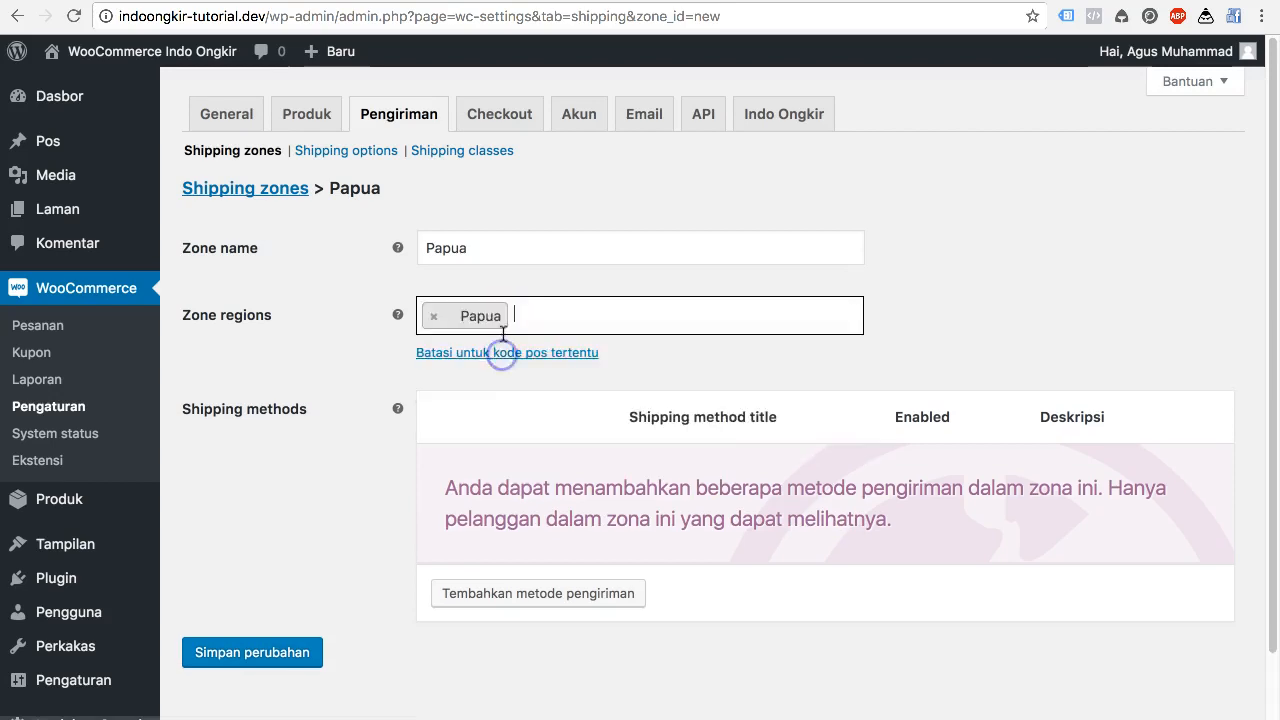
{"action": "type", "text": "Papua"}
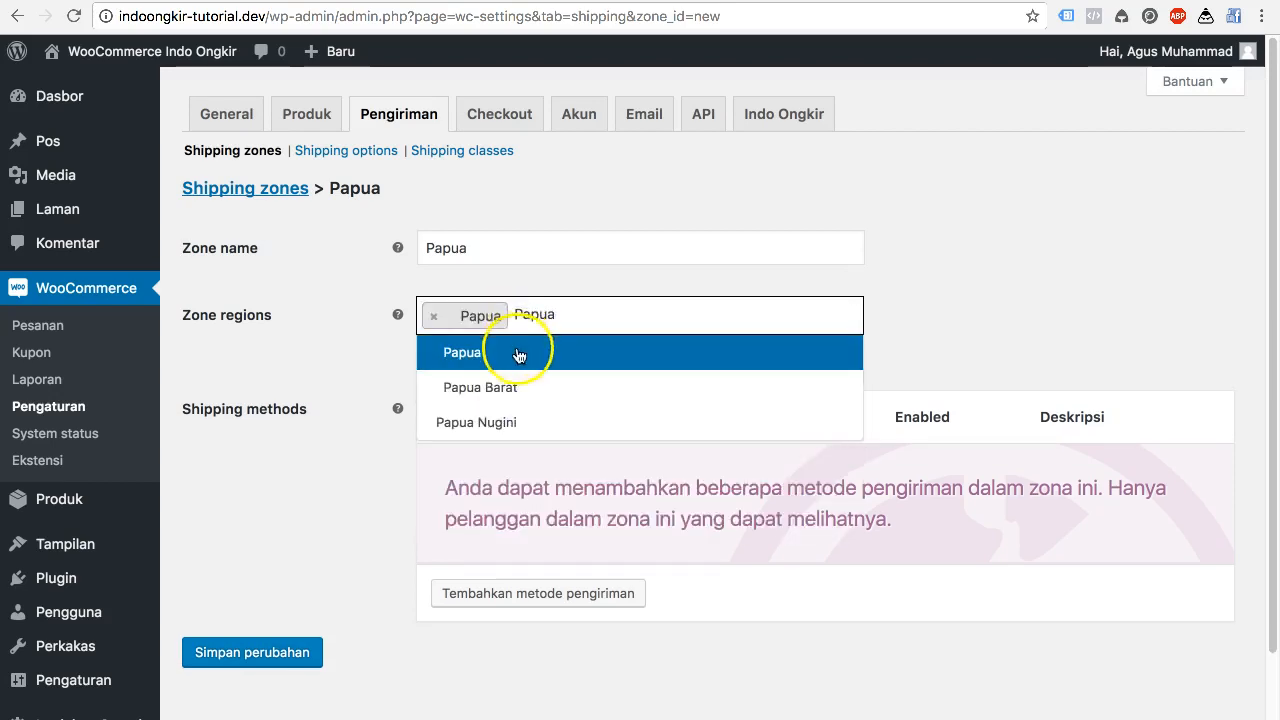
{"action": "left_click", "coordinate": [520, 380]}
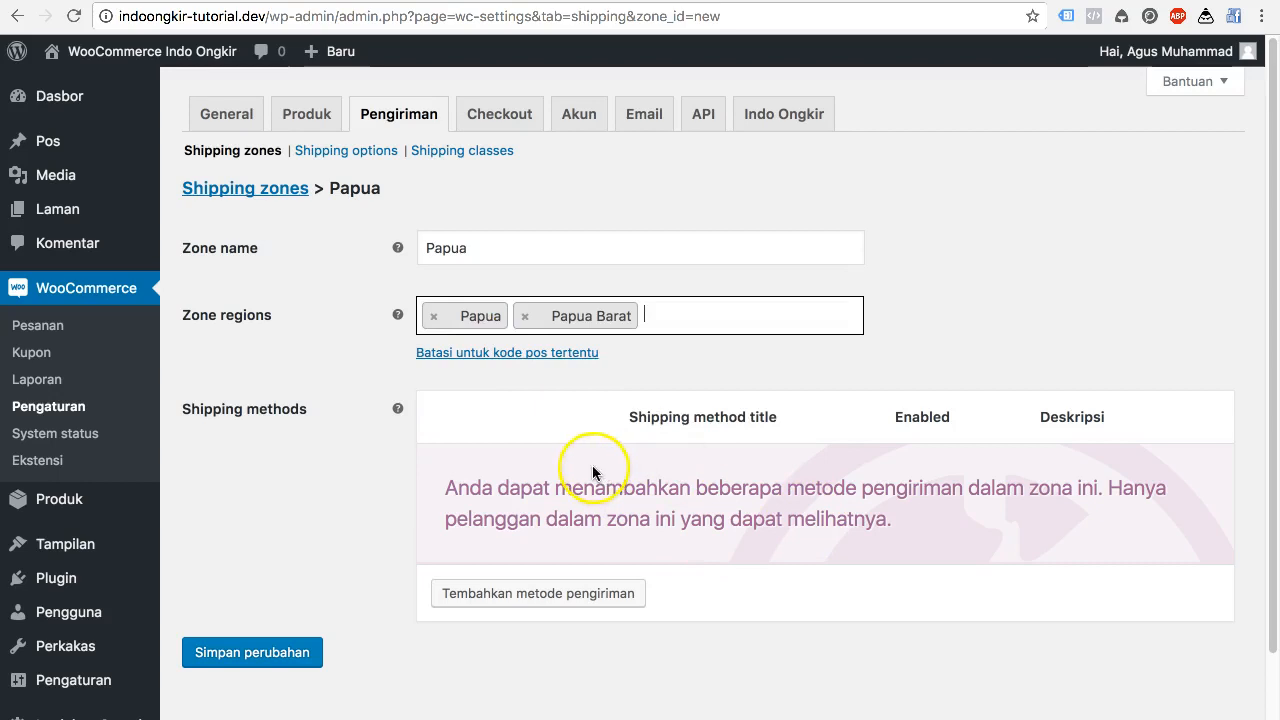
Save the Papua zone without any shipping method and return to the shipping zones list.
{"action": "left_click", "coordinate": [252, 655]}
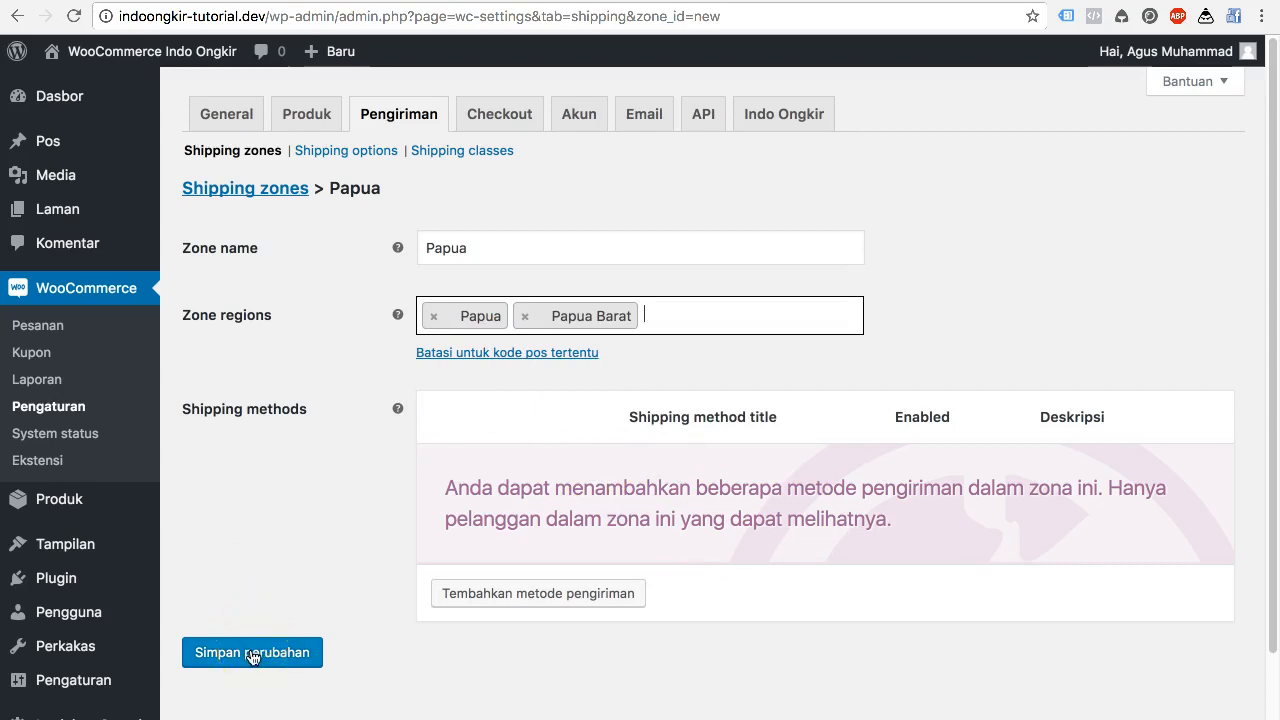
{"action": "left_click", "coordinate": [252, 656]}
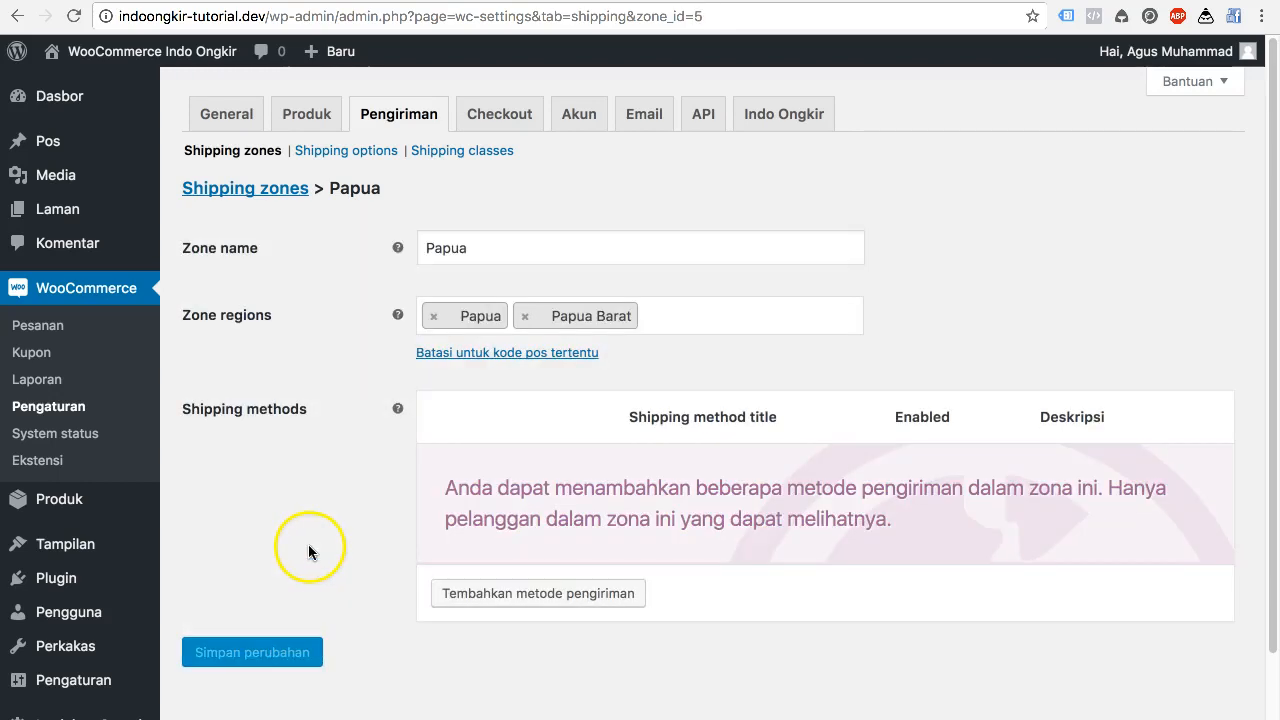
{"action": "left_click", "coordinate": [283, 190]}
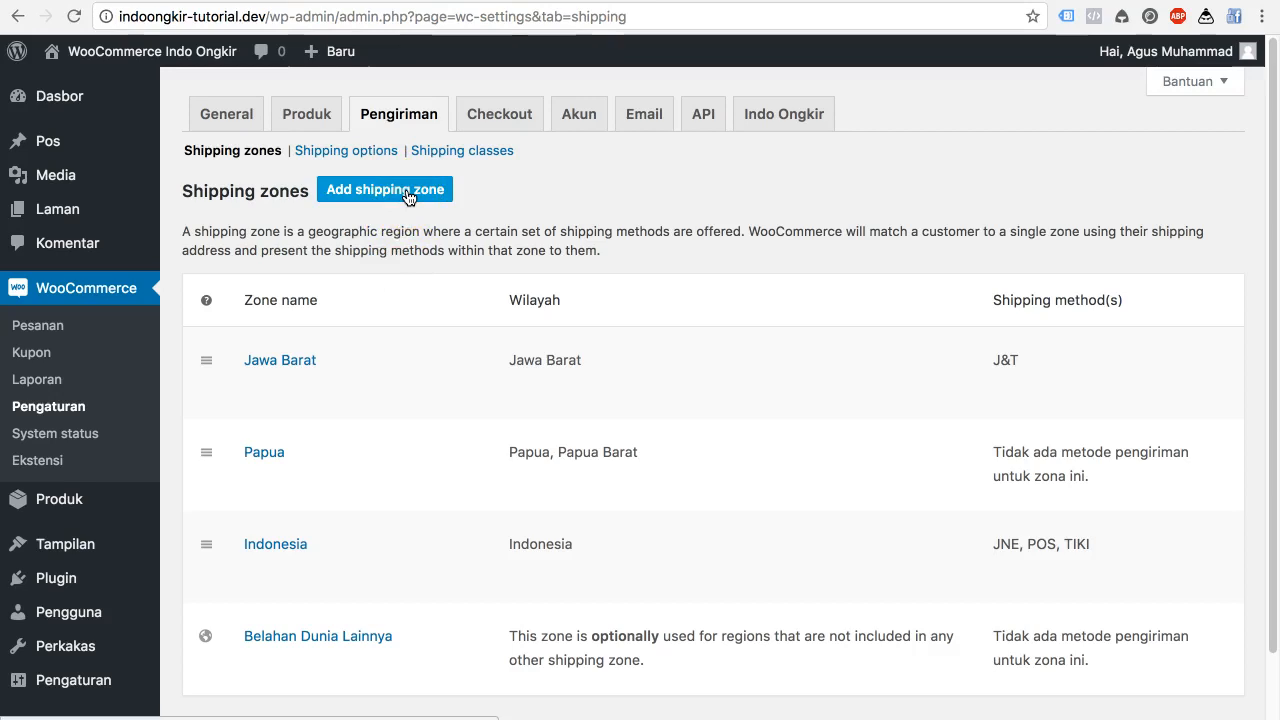
Start a new shipping zone covering the DKI Jakarta region and name it Jakarta.
{"action": "left_click", "coordinate": [509, 229]}
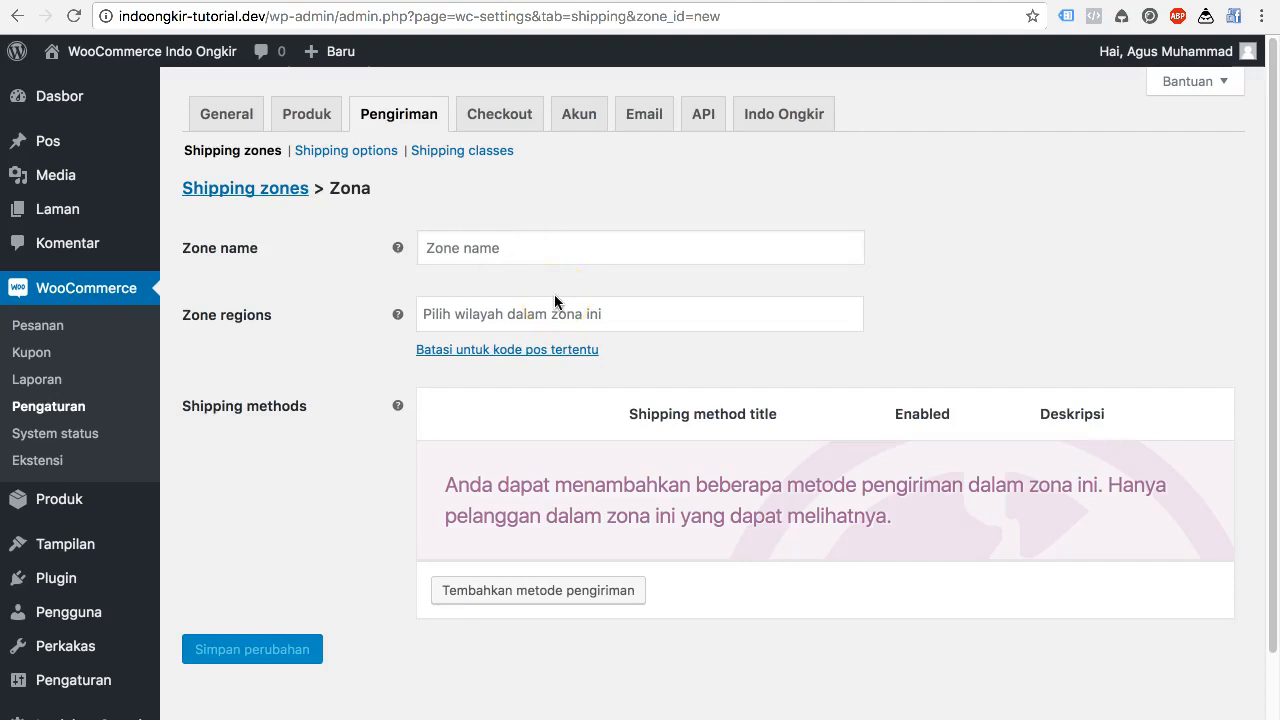
{"action": "left_click", "coordinate": [538, 314]}
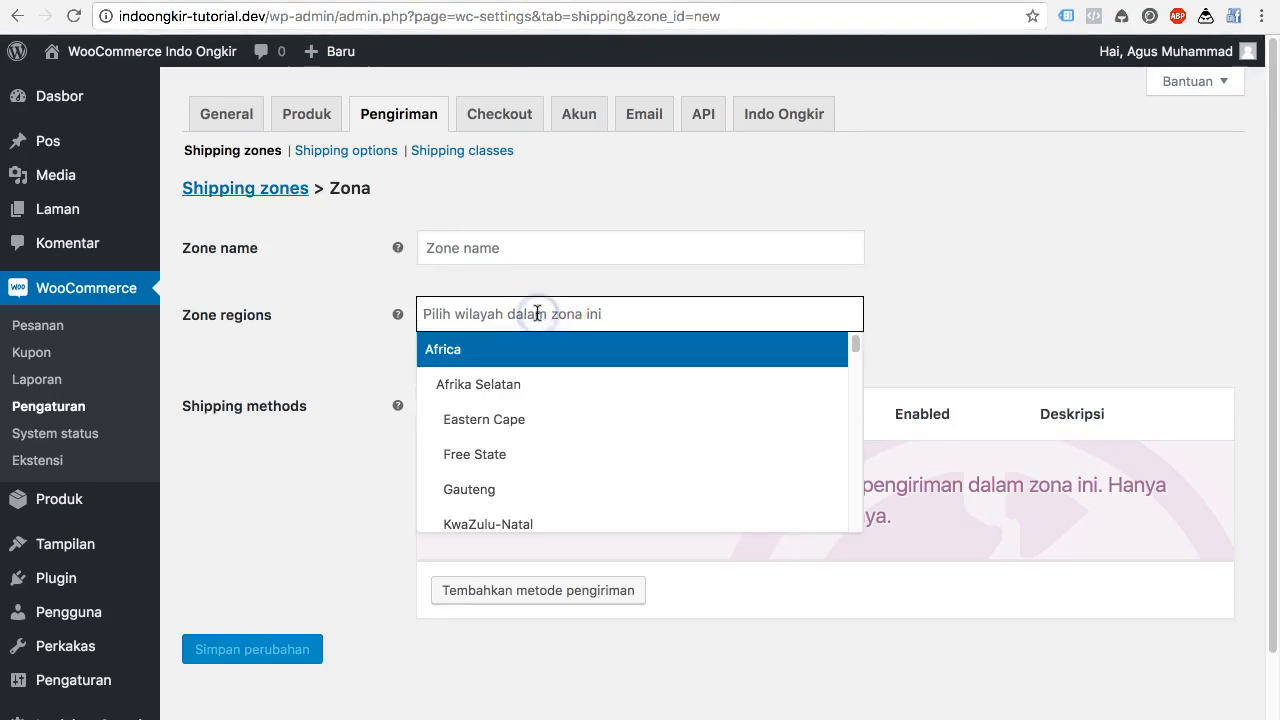
{"action": "type", "text": "Jakar"}
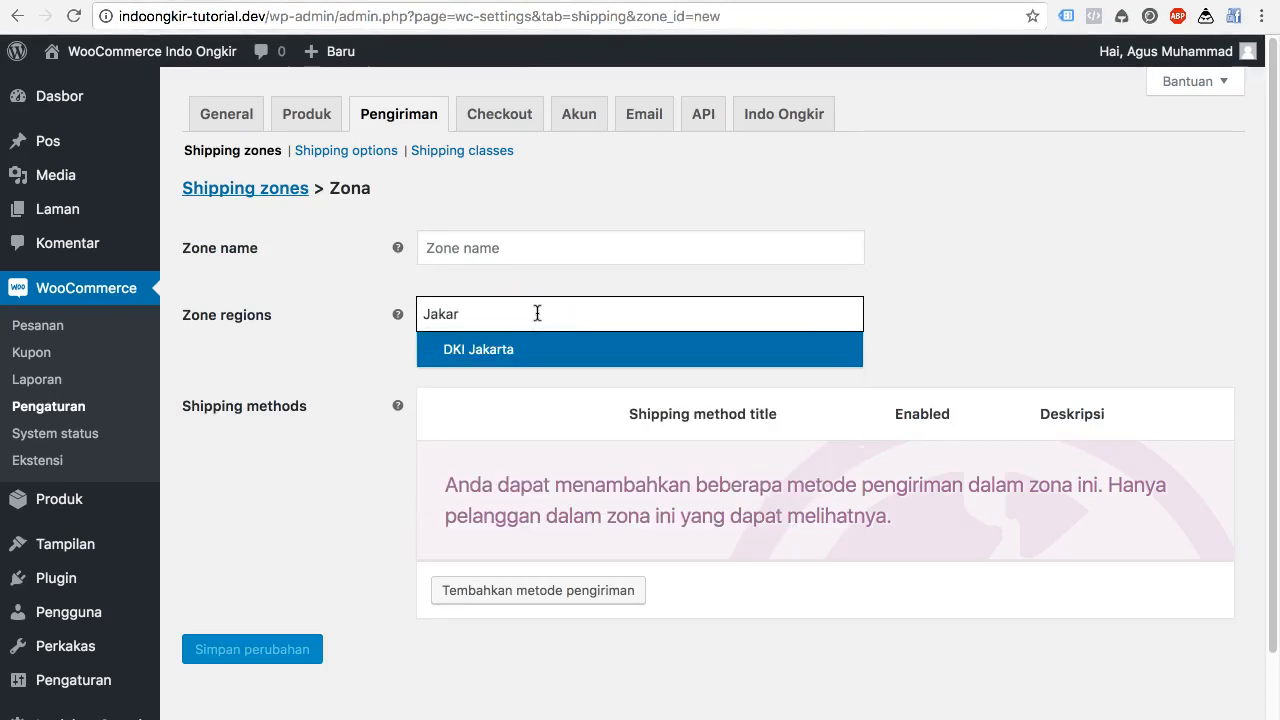
{"action": "left_click", "coordinate": [470, 350]}
{"action": "left_click", "coordinate": [478, 248]}
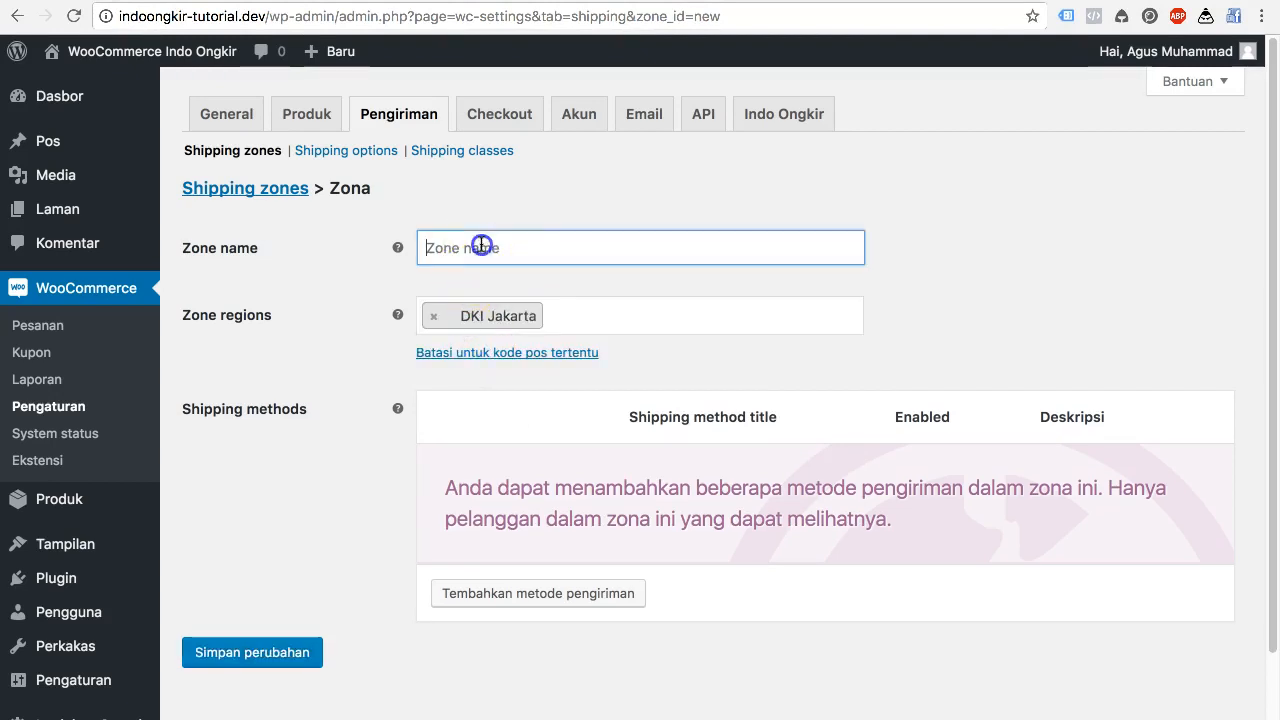
{"action": "type", "text": "Jakarta"}
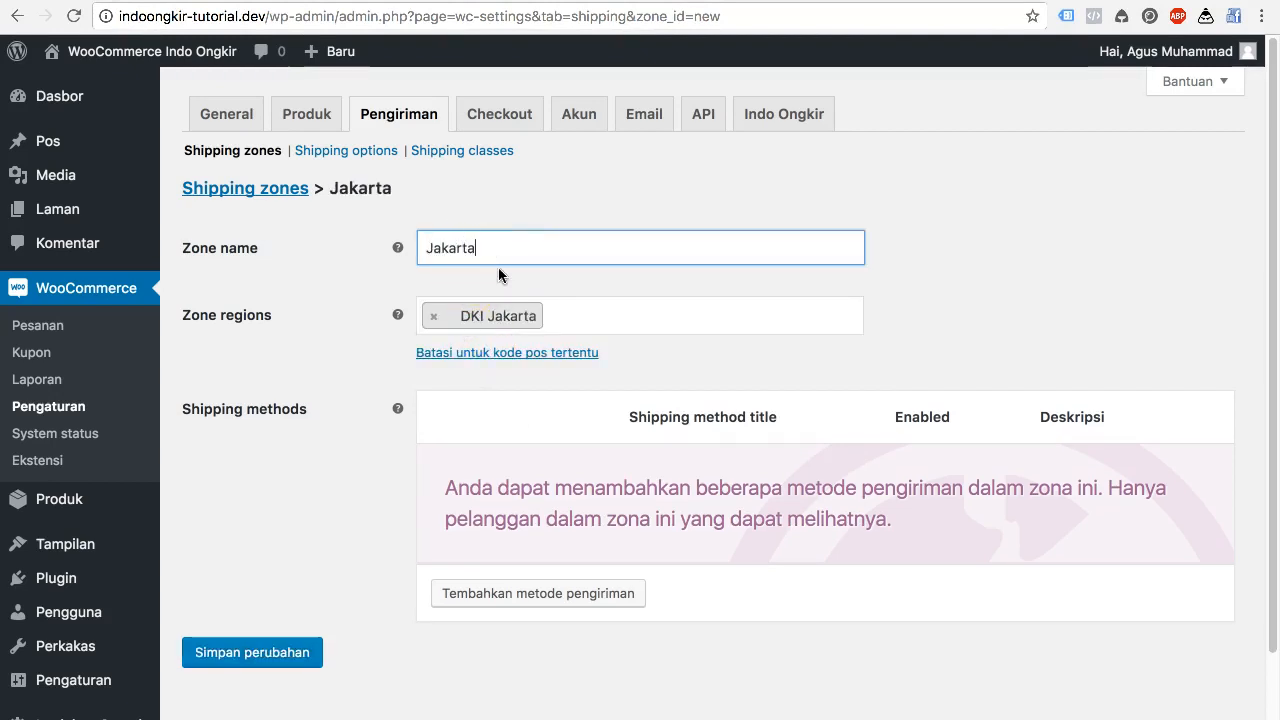
Add Free shipping as a shipping method for the Jakarta zone.
{"action": "left_click", "coordinate": [583, 594]}
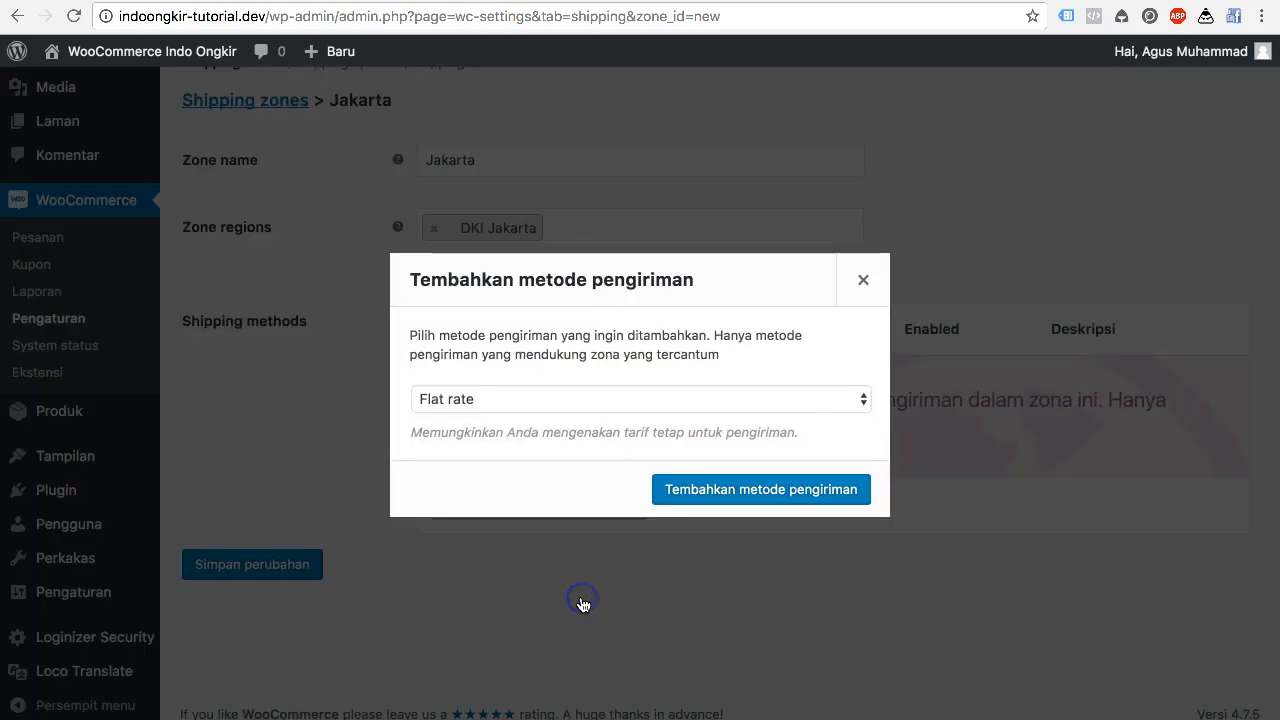
{"action": "left_click", "coordinate": [480, 399]}
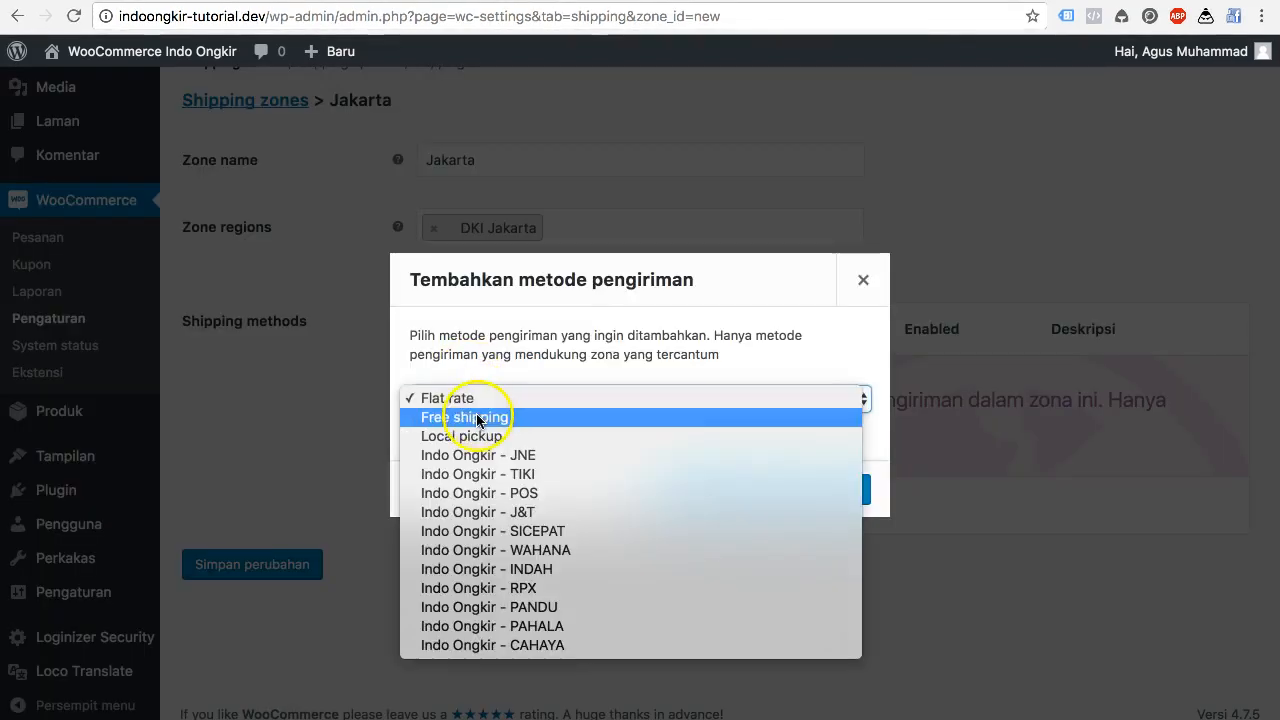
{"action": "left_click", "coordinate": [477, 418]}
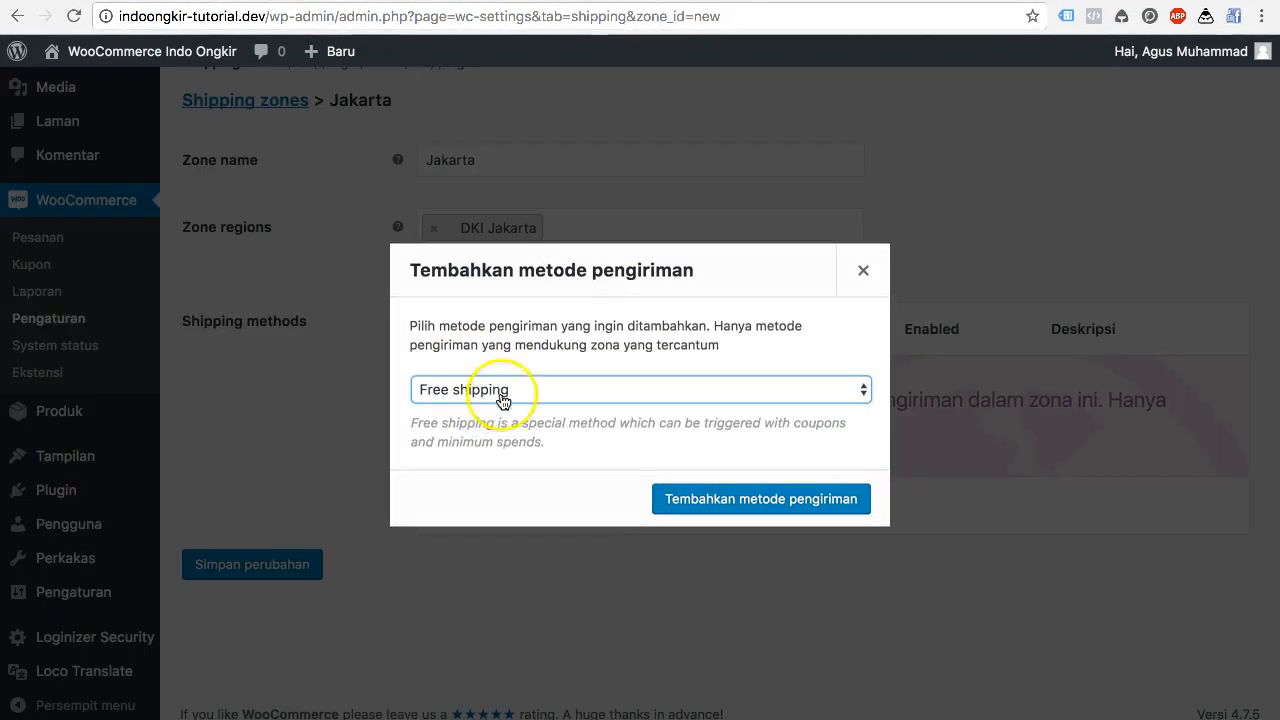
{"action": "left_click", "coordinate": [722, 506]}
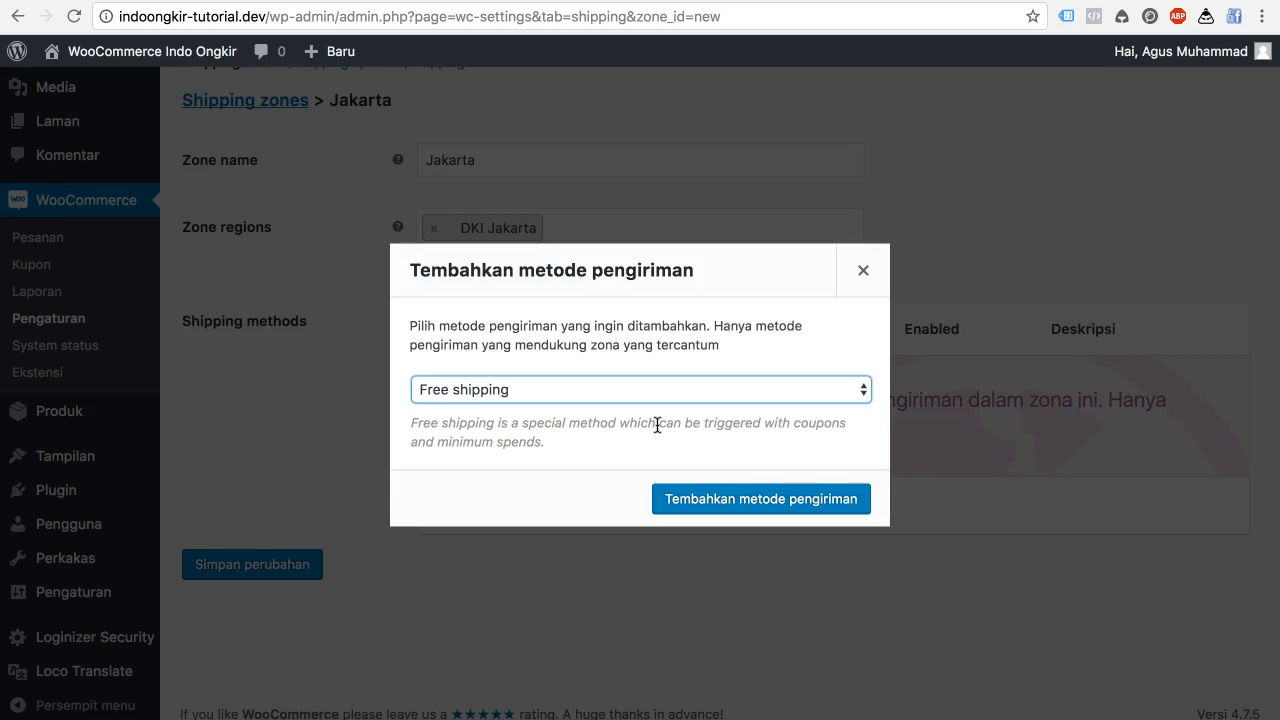
{"action": "left_click", "coordinate": [733, 500]}
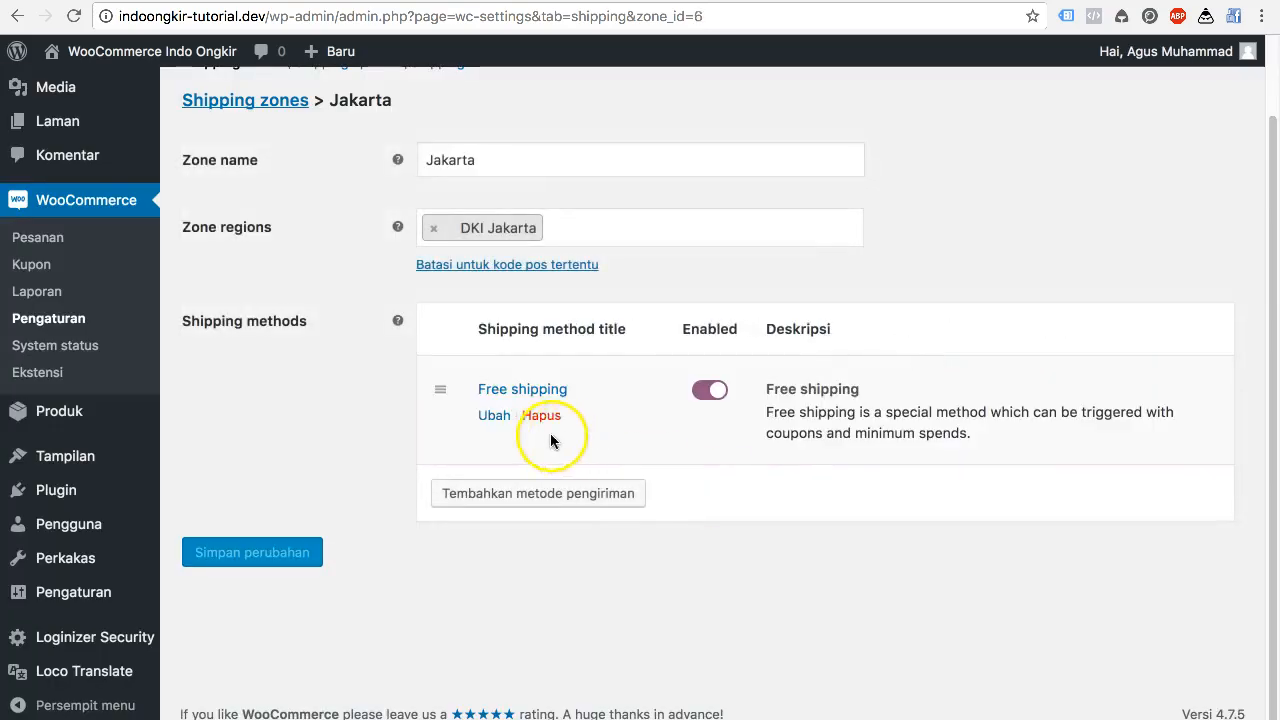
Open the Free shipping method's settings, leave its requirement at N/A and save them.
{"action": "left_click", "coordinate": [503, 397]}
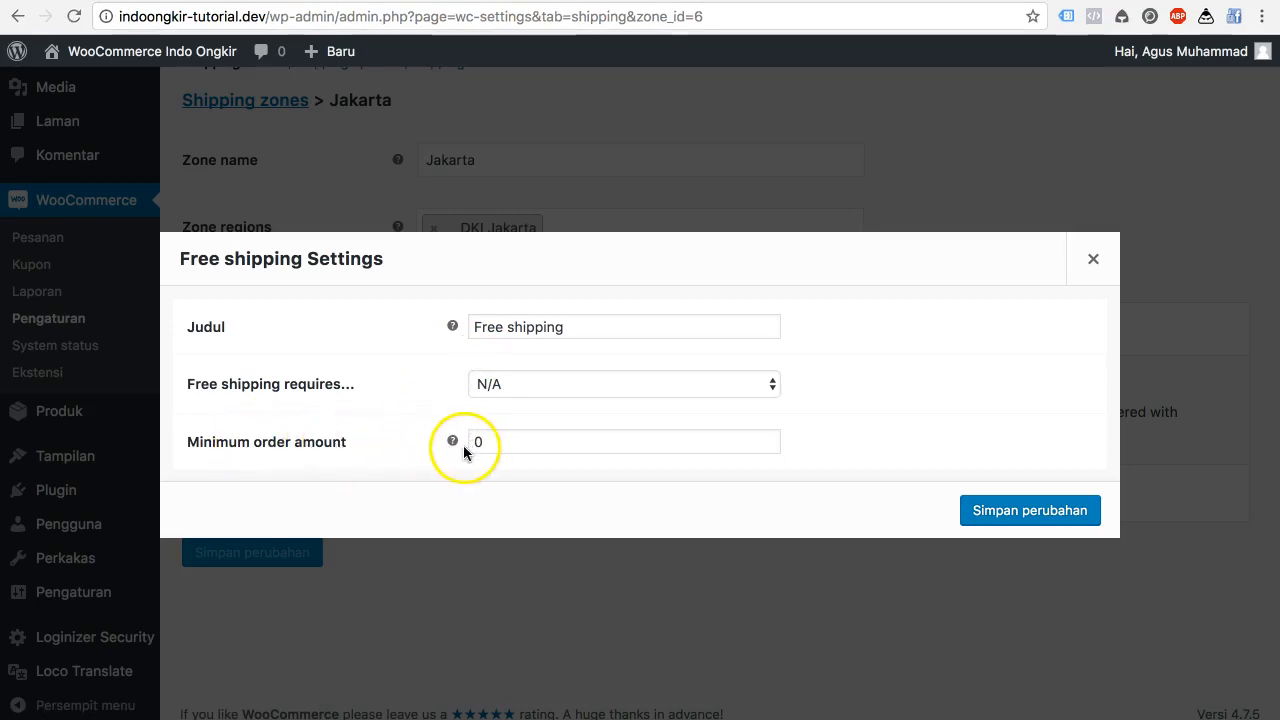
{"action": "left_click", "coordinate": [585, 376]}
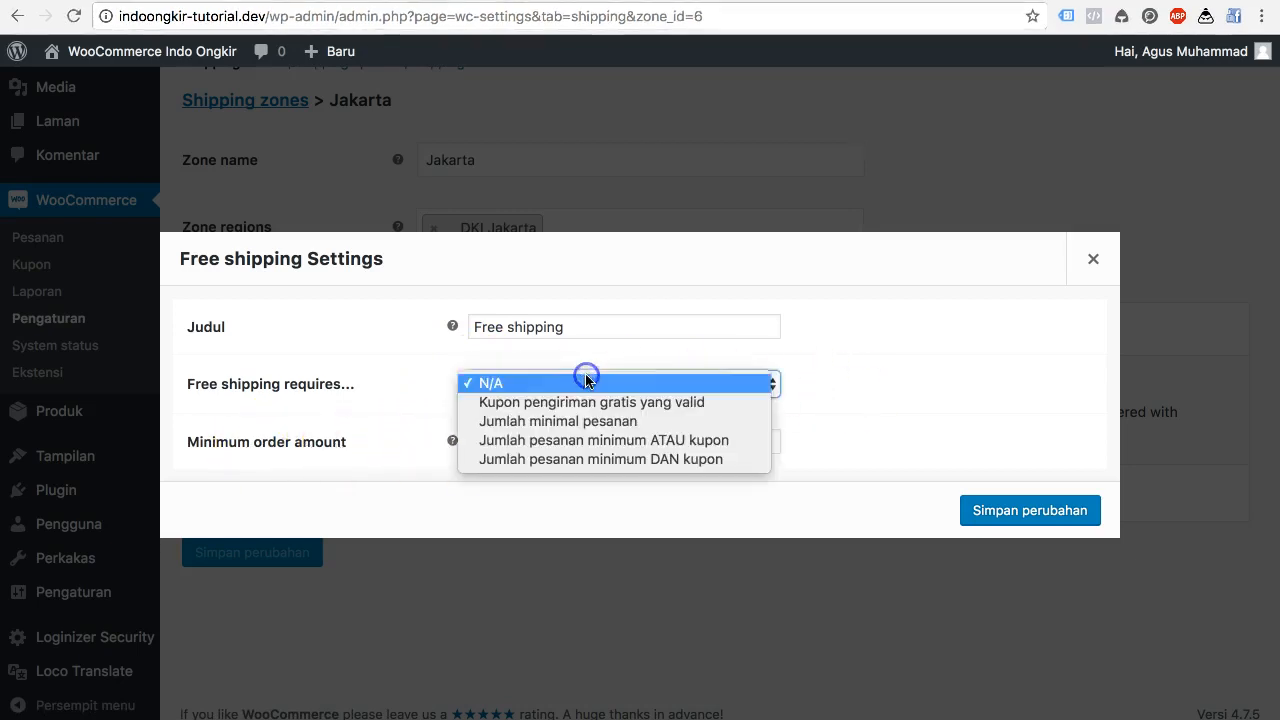
{"action": "left_click", "coordinate": [867, 390]}
{"action": "left_click", "coordinate": [1046, 509]}
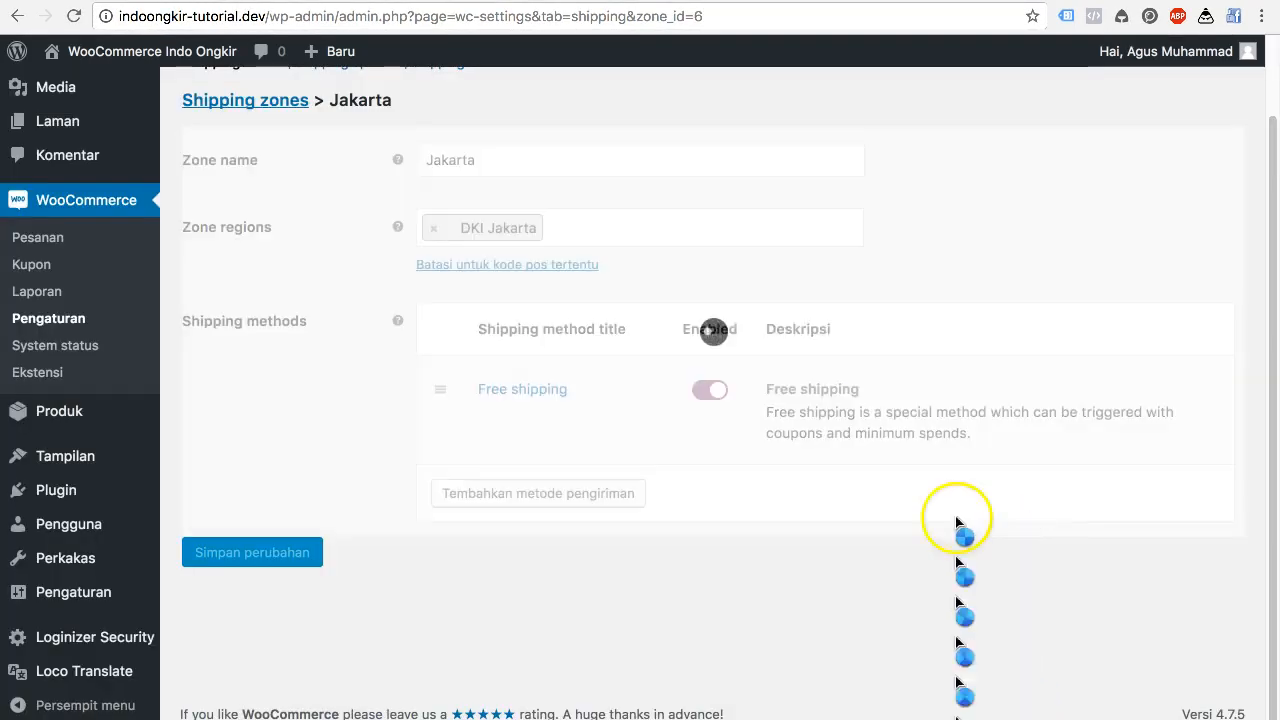
Return to the shipping zones list and review the zones' order, regions and shipping methods.
{"action": "scroll", "coordinate": [331, 597], "scroll_direction": "up", "scroll_amount": 1}
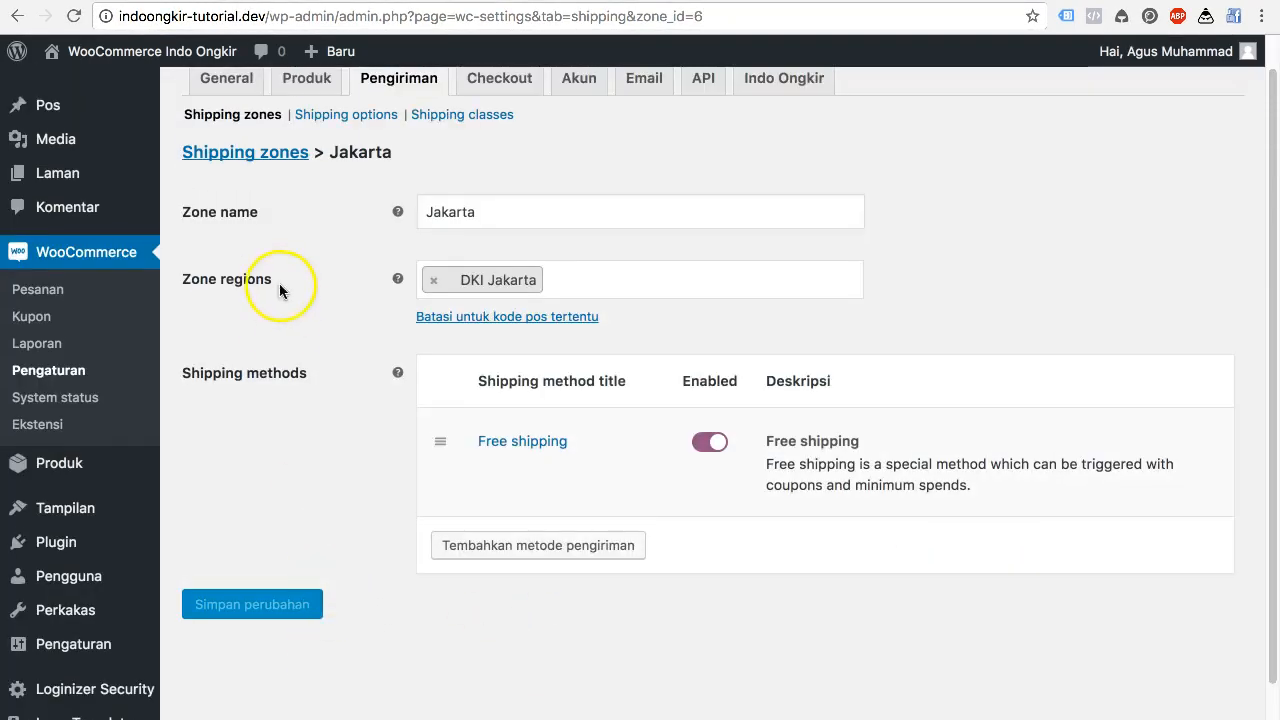
{"action": "scroll", "coordinate": [279, 287], "scroll_direction": "up", "scroll_amount": 1}
{"action": "left_click", "coordinate": [266, 180]}
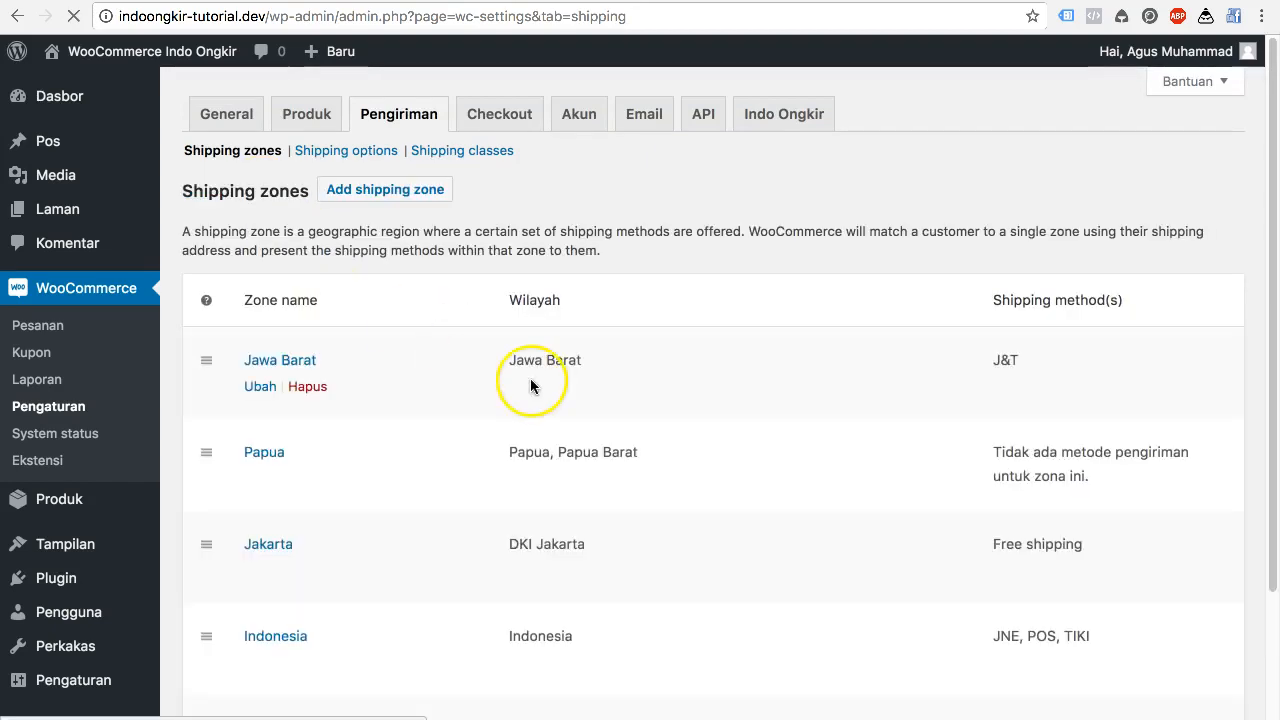
{"action": "scroll", "coordinate": [530, 386], "scroll_direction": "down", "scroll_amount": 1}
{"action": "mouse_move", "coordinate": [212, 585]}
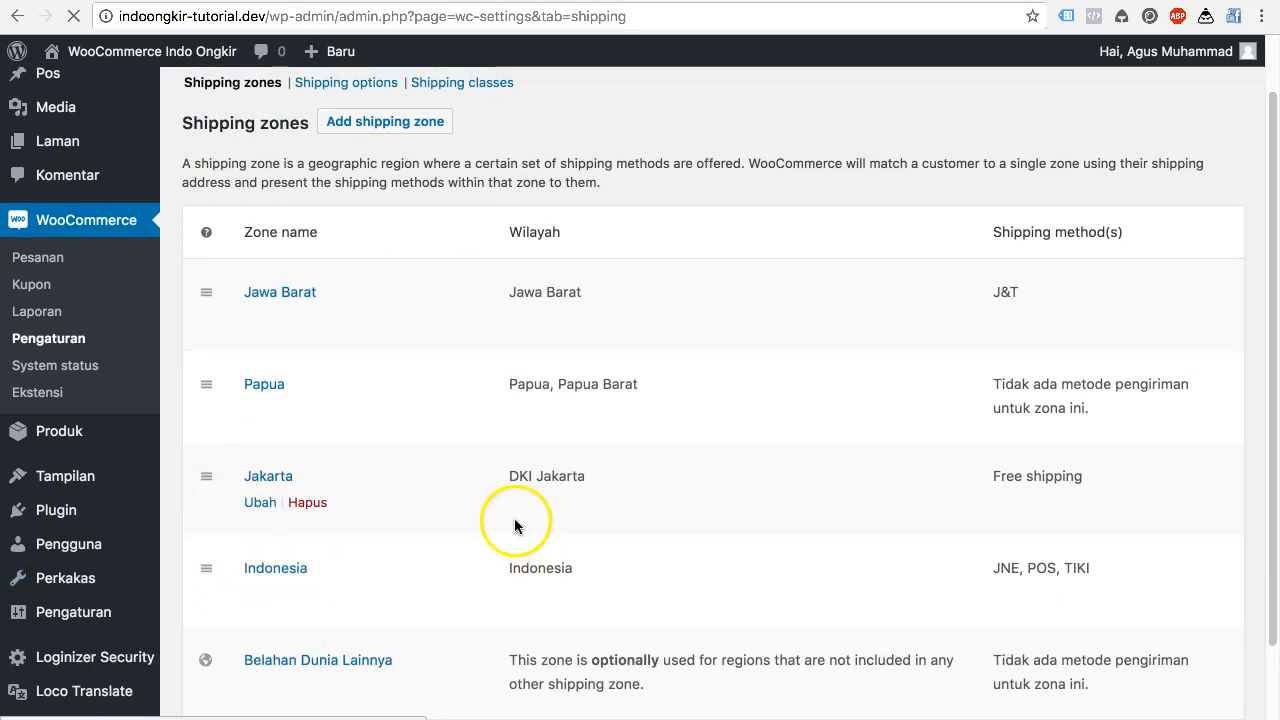
{"action": "scroll", "coordinate": [520, 522], "scroll_direction": "up", "scroll_amount": 1}
{"action": "scroll", "coordinate": [469, 507], "scroll_direction": "down", "scroll_amount": 1}
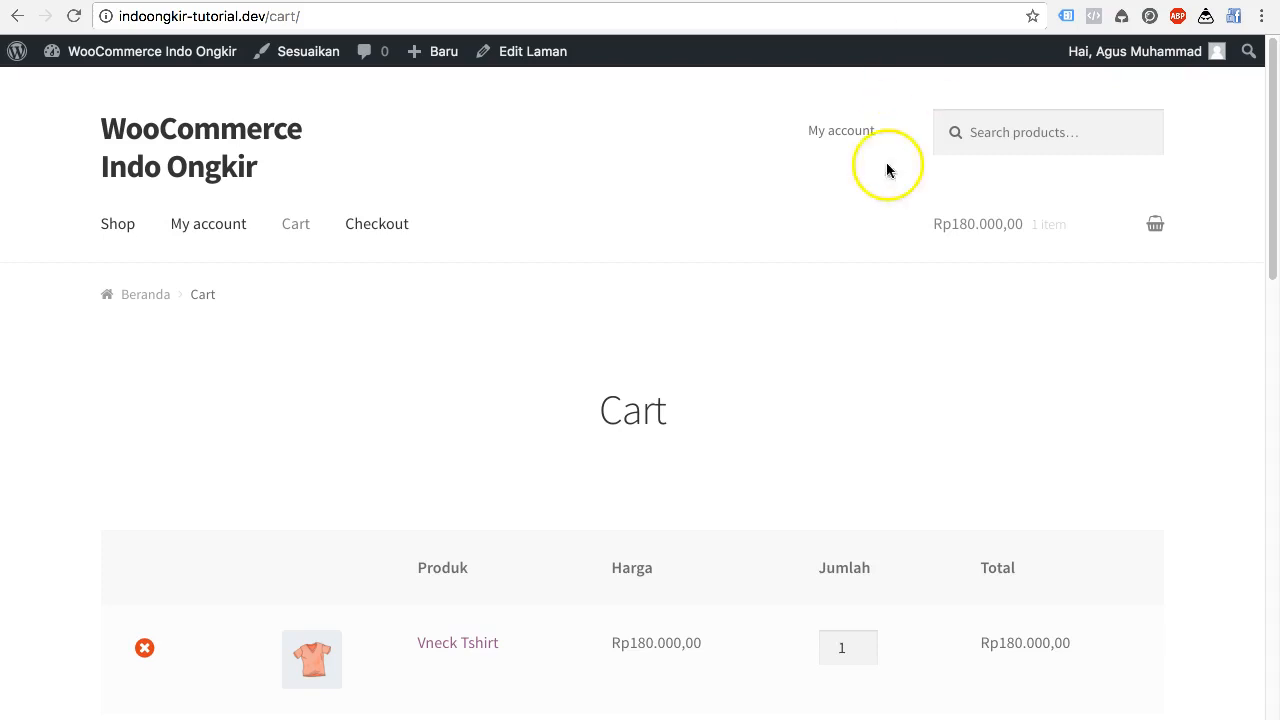
Proceed from the store cart to checkout and check the shipping method offered for the DKI Jakarta address.
{"action": "scroll", "coordinate": [846, 348], "scroll_direction": "down", "scroll_amount": 1}
{"action": "scroll", "coordinate": [846, 348], "scroll_direction": "down", "scroll_amount": 5}
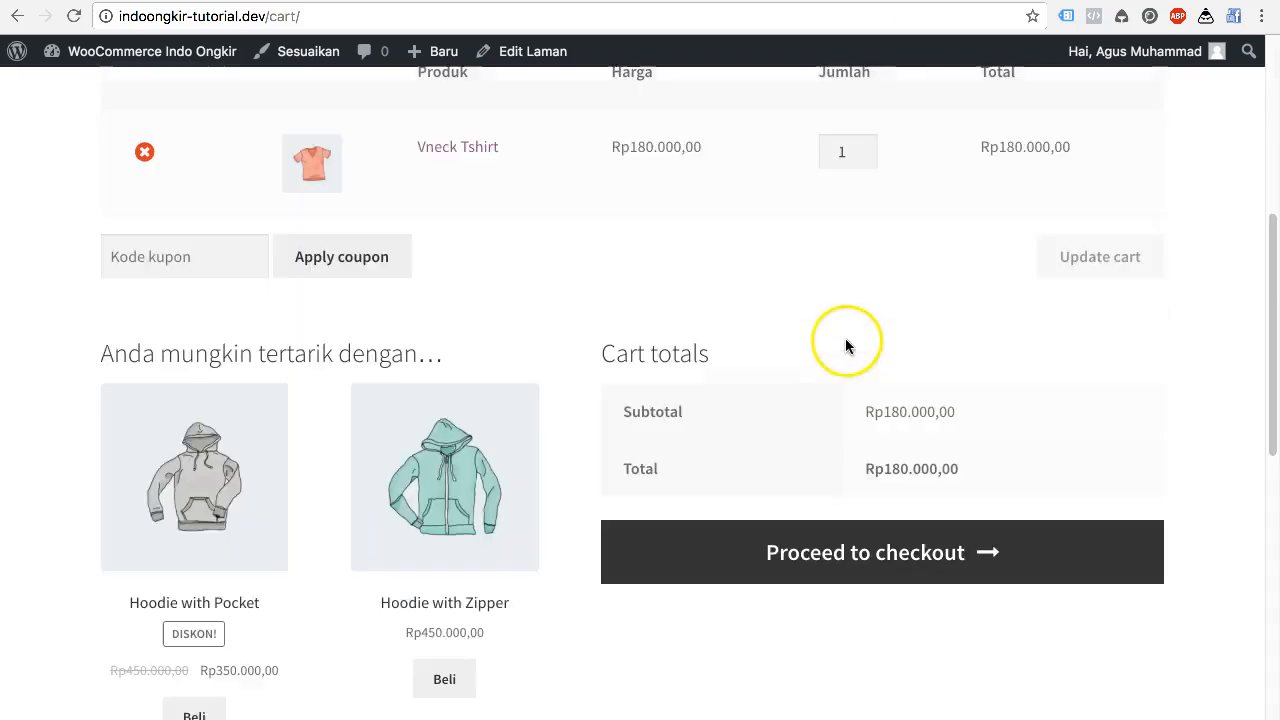
{"action": "left_click", "coordinate": [800, 556]}
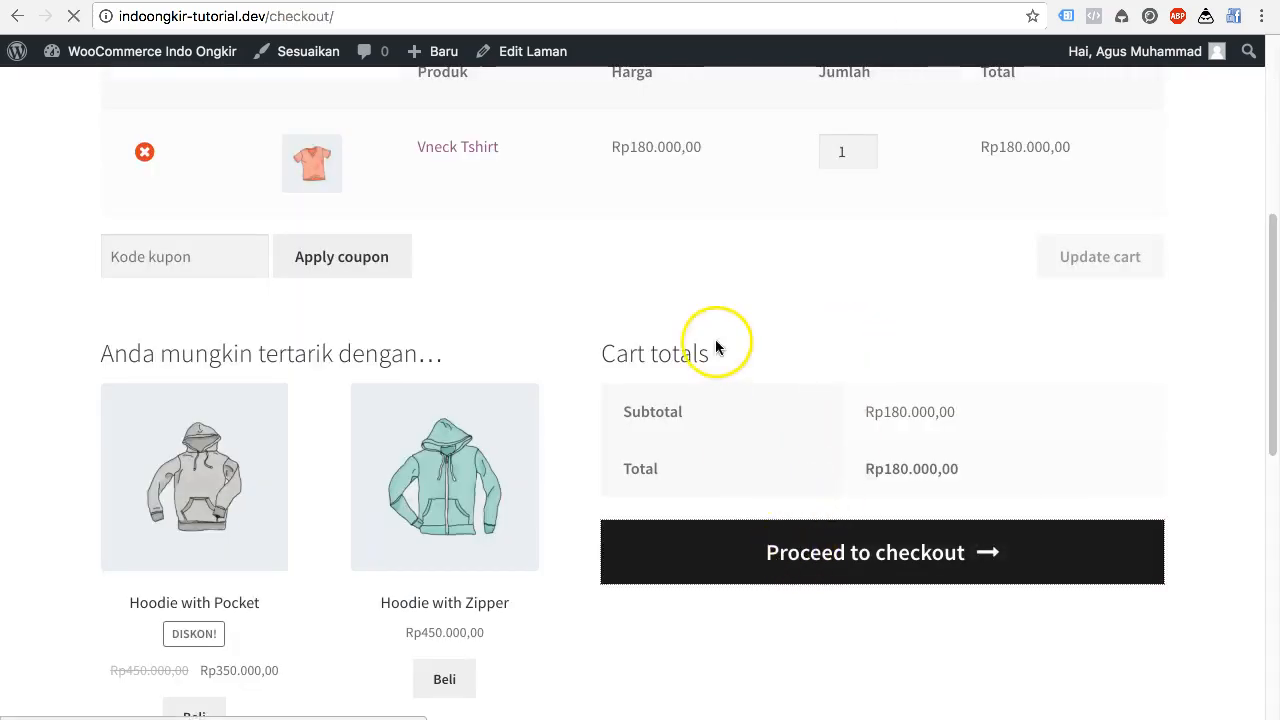
{"action": "scroll", "coordinate": [715, 342], "scroll_direction": "down", "scroll_amount": 4}
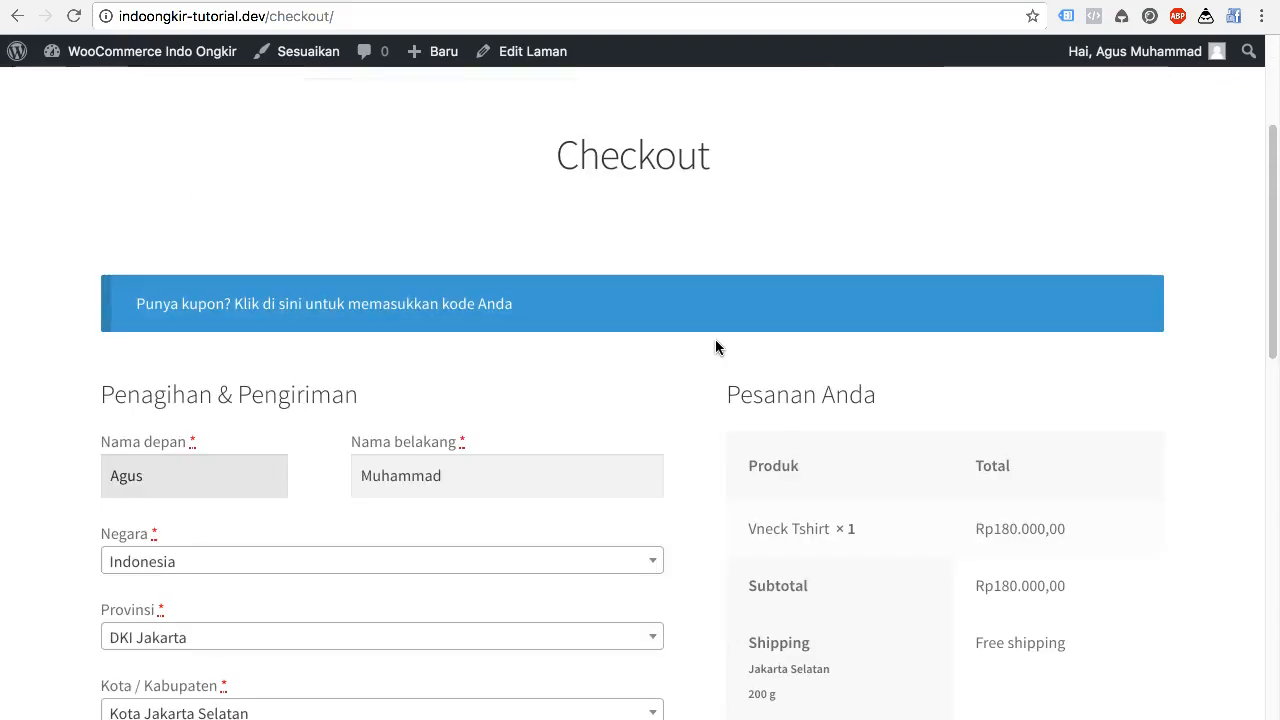
{"action": "scroll", "coordinate": [715, 345], "scroll_direction": "down", "scroll_amount": 2}
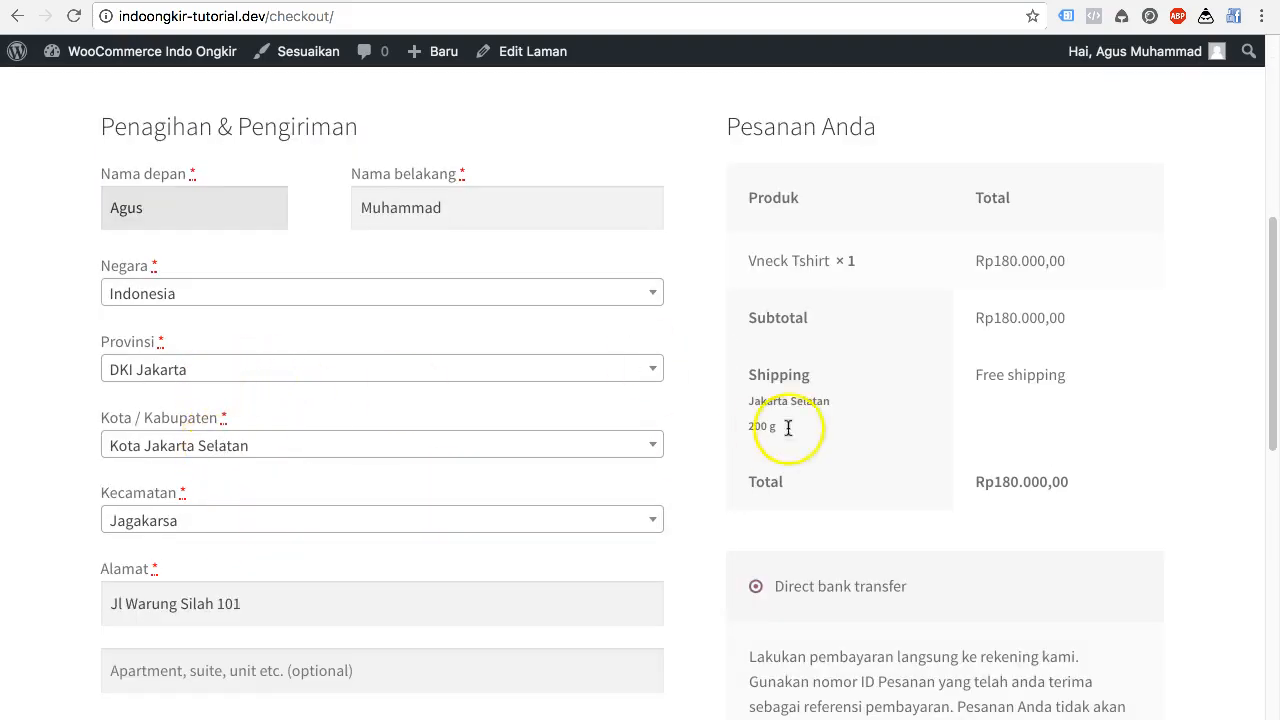
{"action": "left_click_drag", "start_coordinate": [1065, 375], "coordinate": [970, 375]}
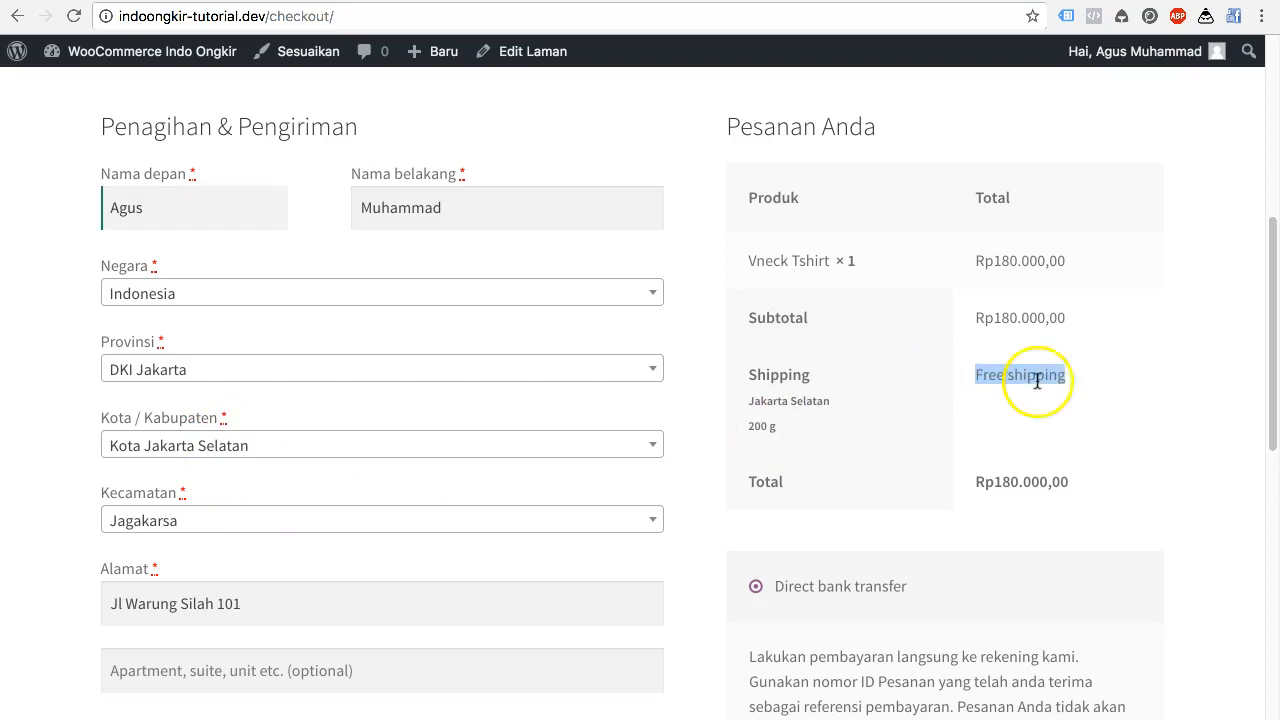
{"action": "left_click", "coordinate": [1088, 387]}
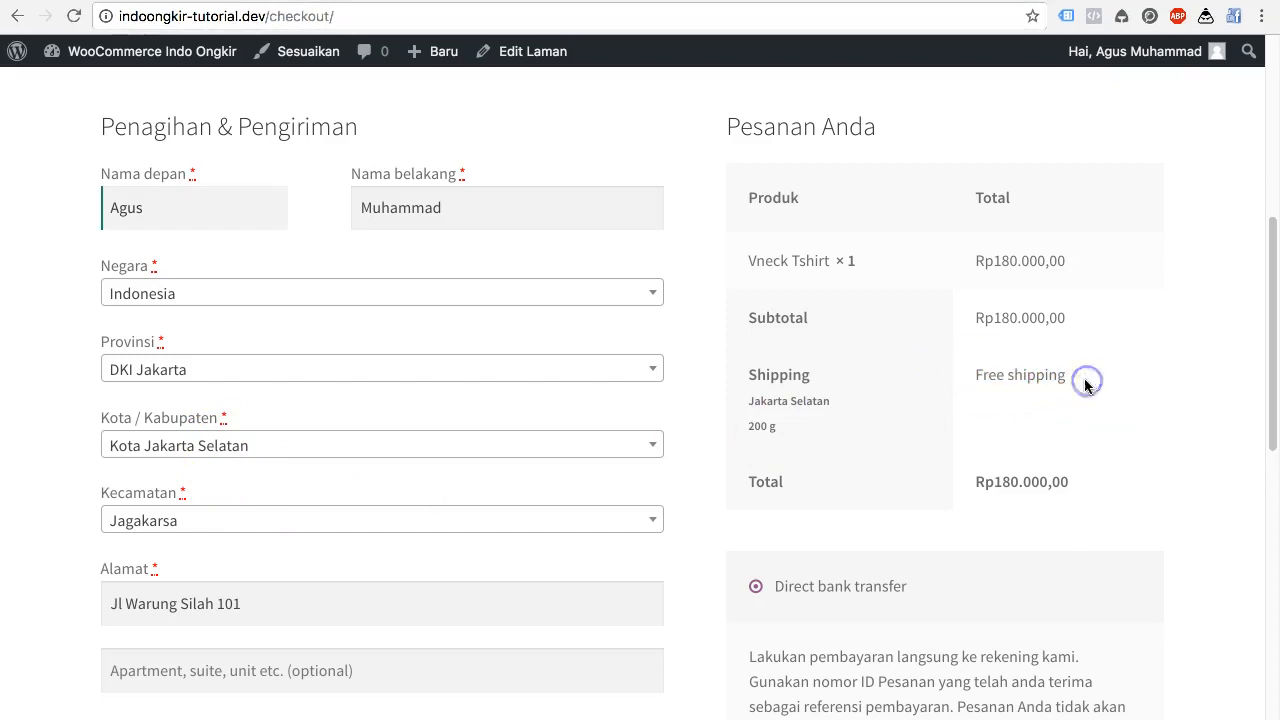
Set the checkout address to province Jawa Barat, city Kota Bandung and district Antapani (Cicadas) to test that zone's shipping.
{"action": "left_click", "coordinate": [430, 377]}
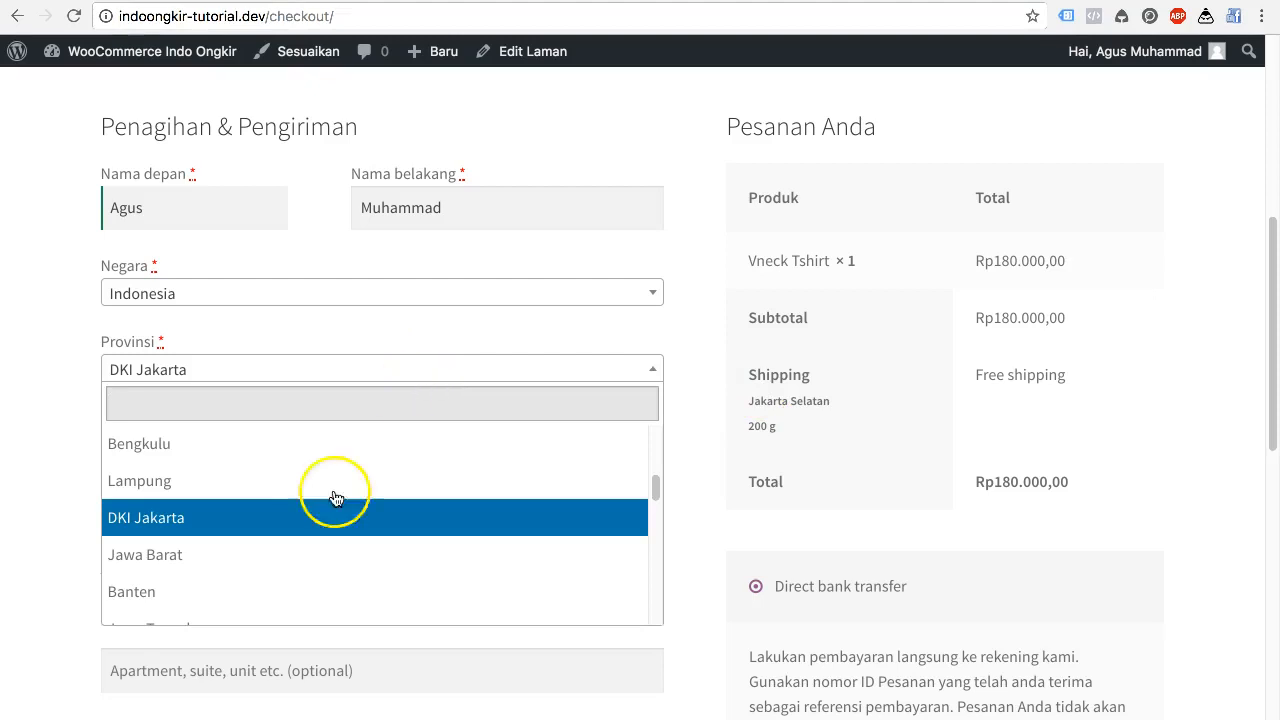
{"action": "left_click", "coordinate": [286, 555]}
{"action": "left_click", "coordinate": [301, 449]}
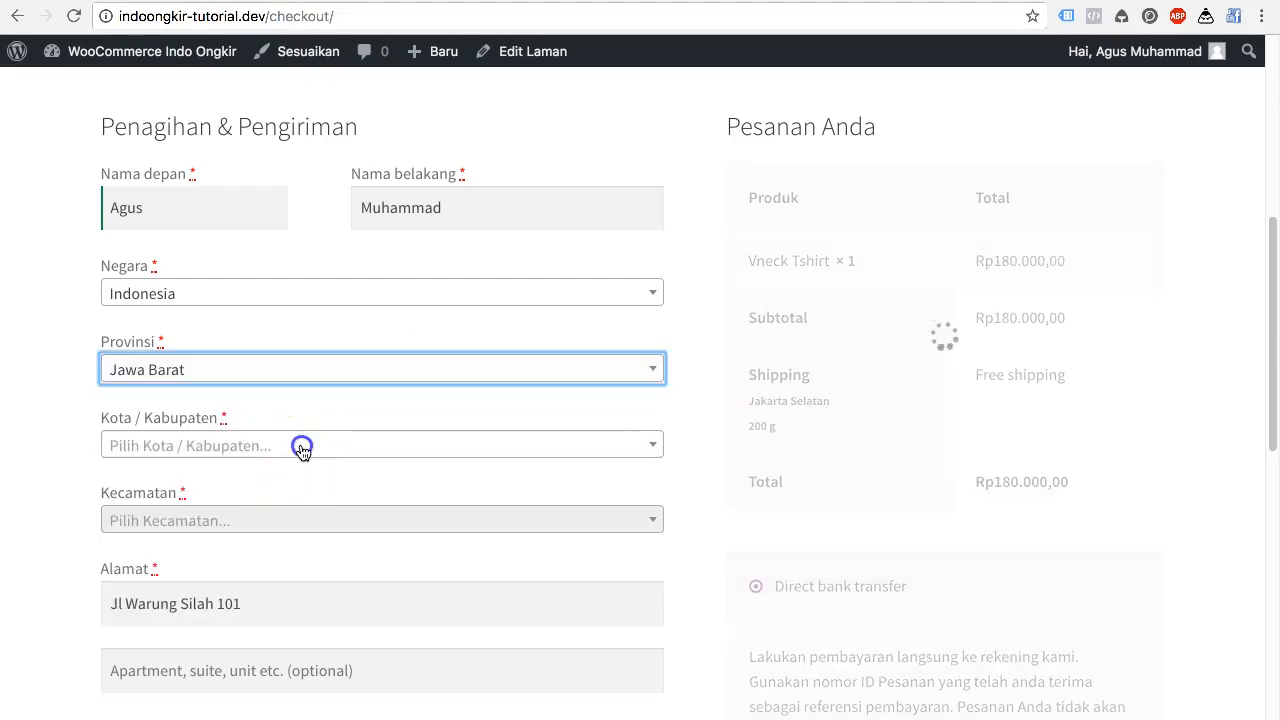
{"action": "left_click", "coordinate": [272, 553]}
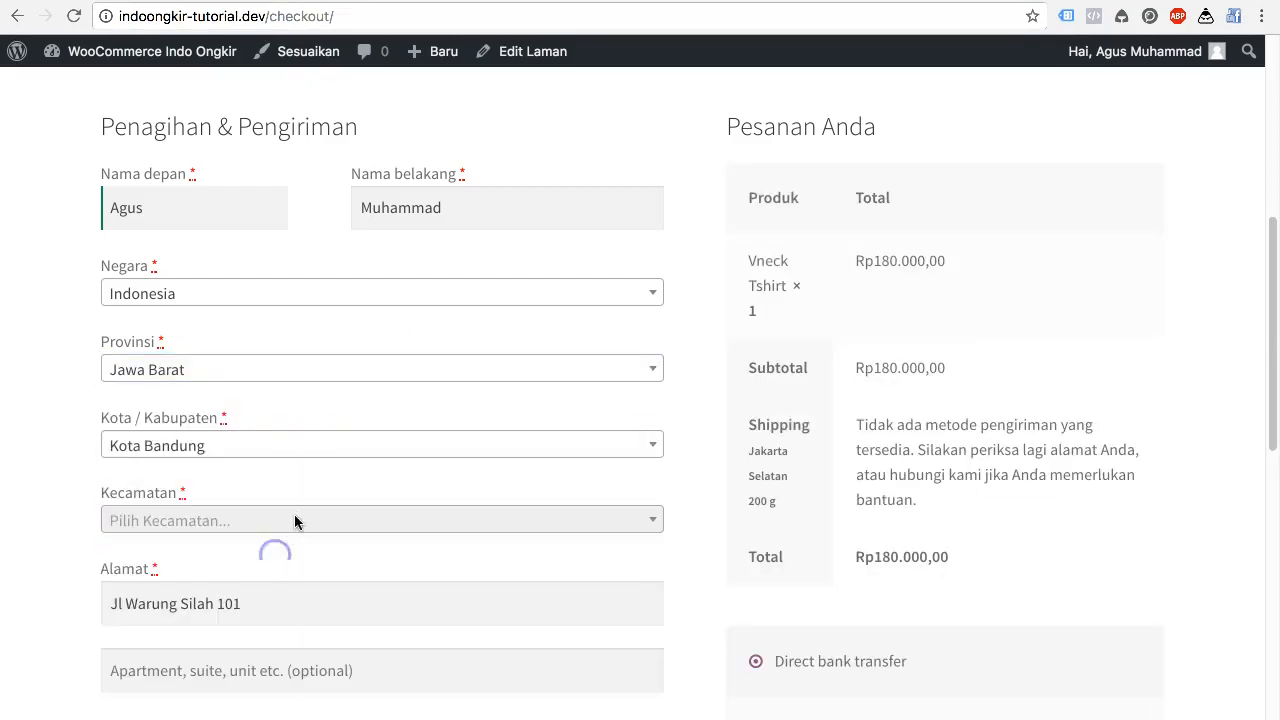
{"action": "left_click", "coordinate": [299, 521]}
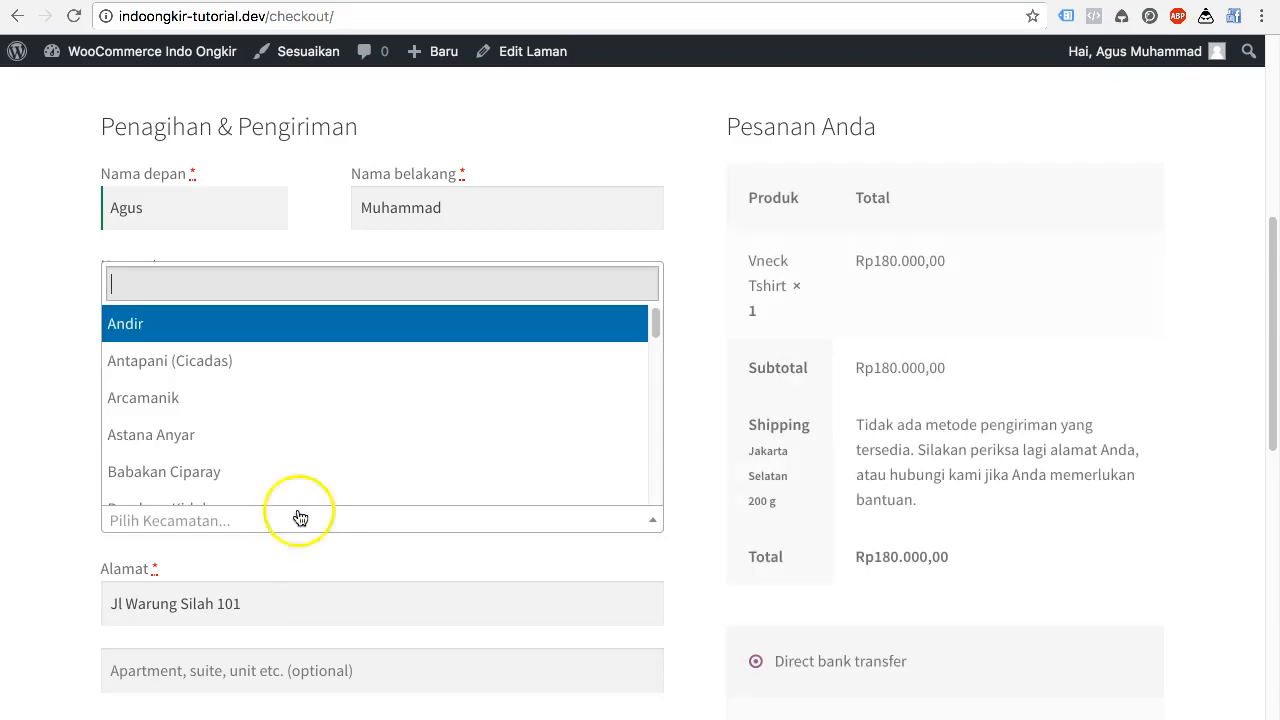
{"action": "left_click", "coordinate": [288, 365]}
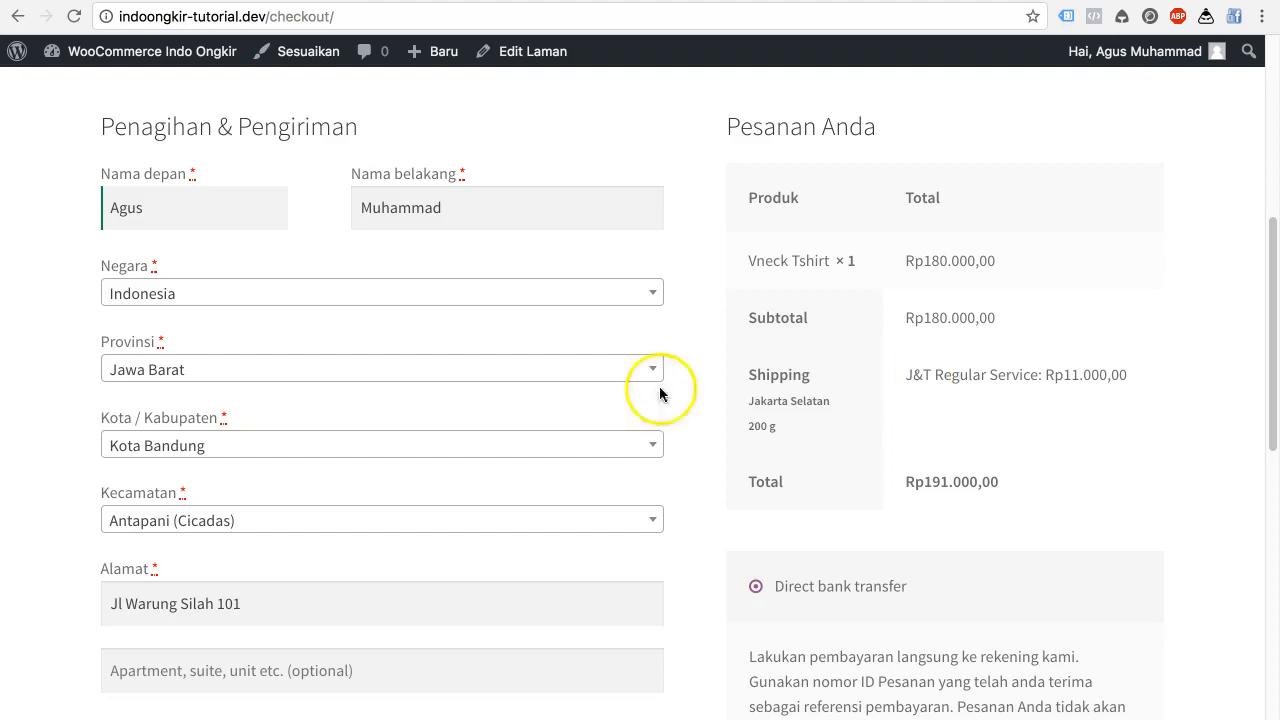
Set the checkout address to province Papua, regency Kab. Asmat and district Akat to test the Papua zone.
{"action": "left_click", "coordinate": [313, 379]}
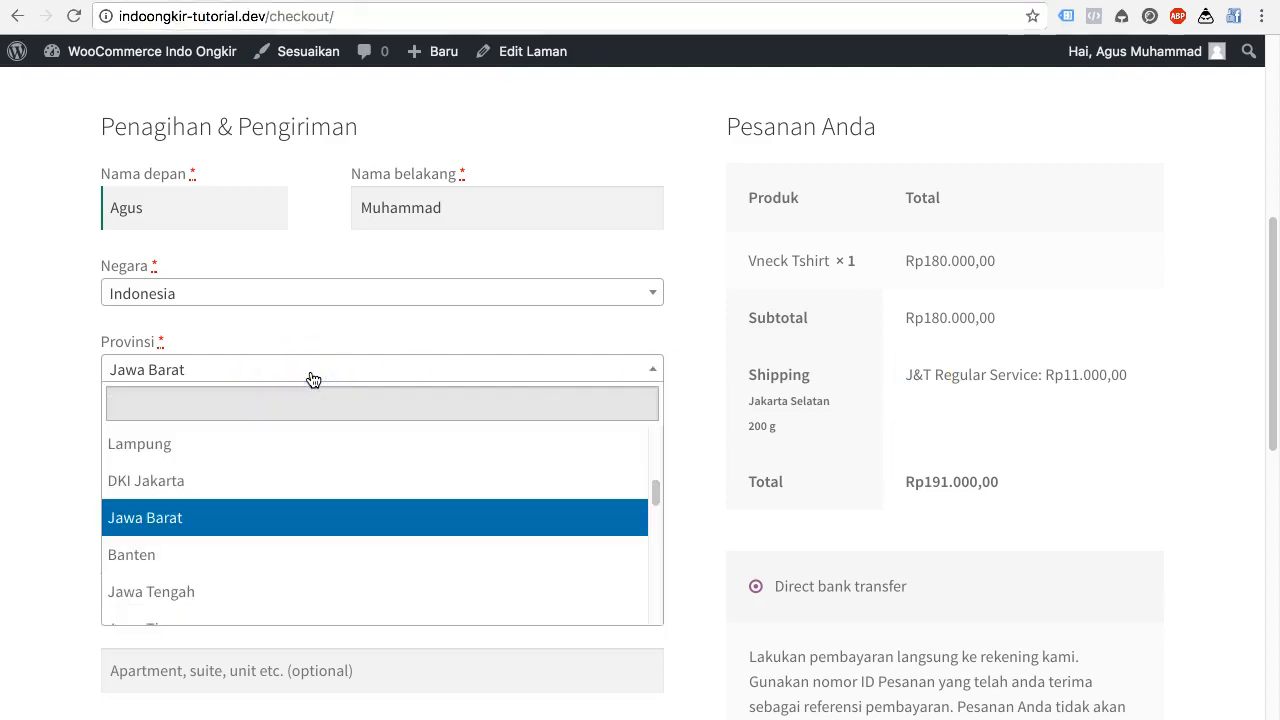
{"action": "type", "text": "pap"}
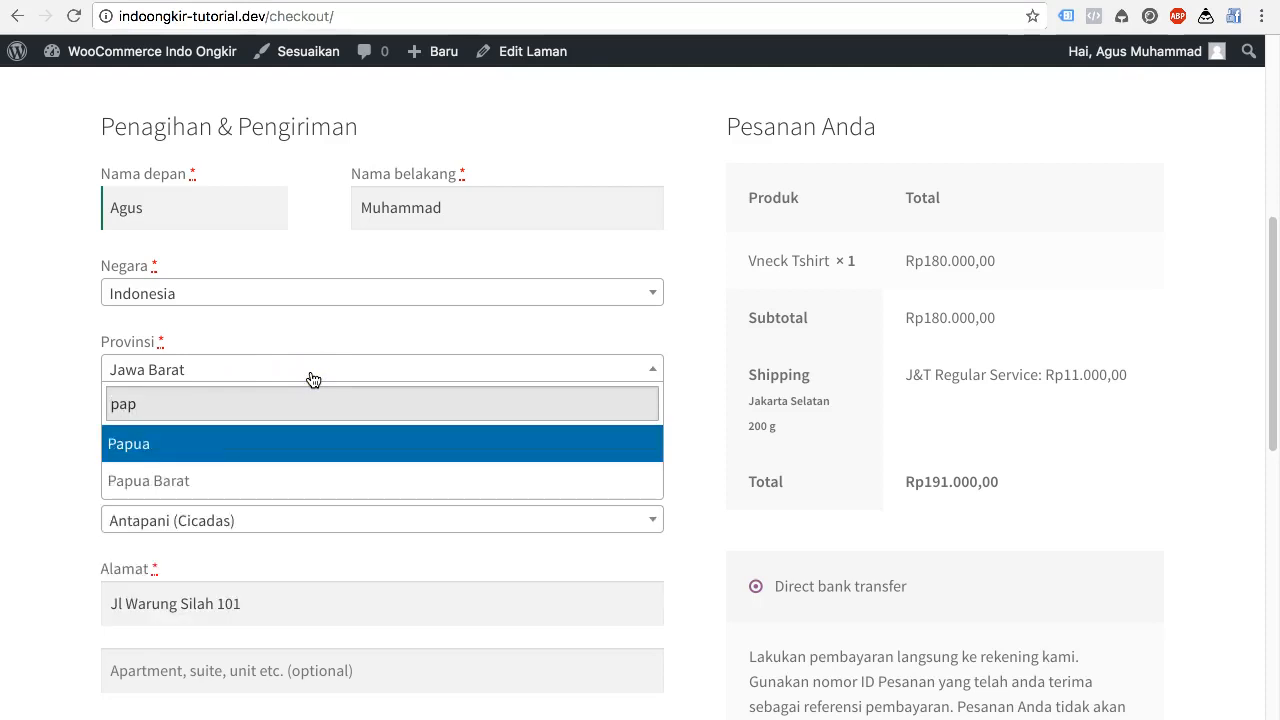
{"action": "left_click", "coordinate": [257, 432]}
{"action": "left_click", "coordinate": [262, 447]}
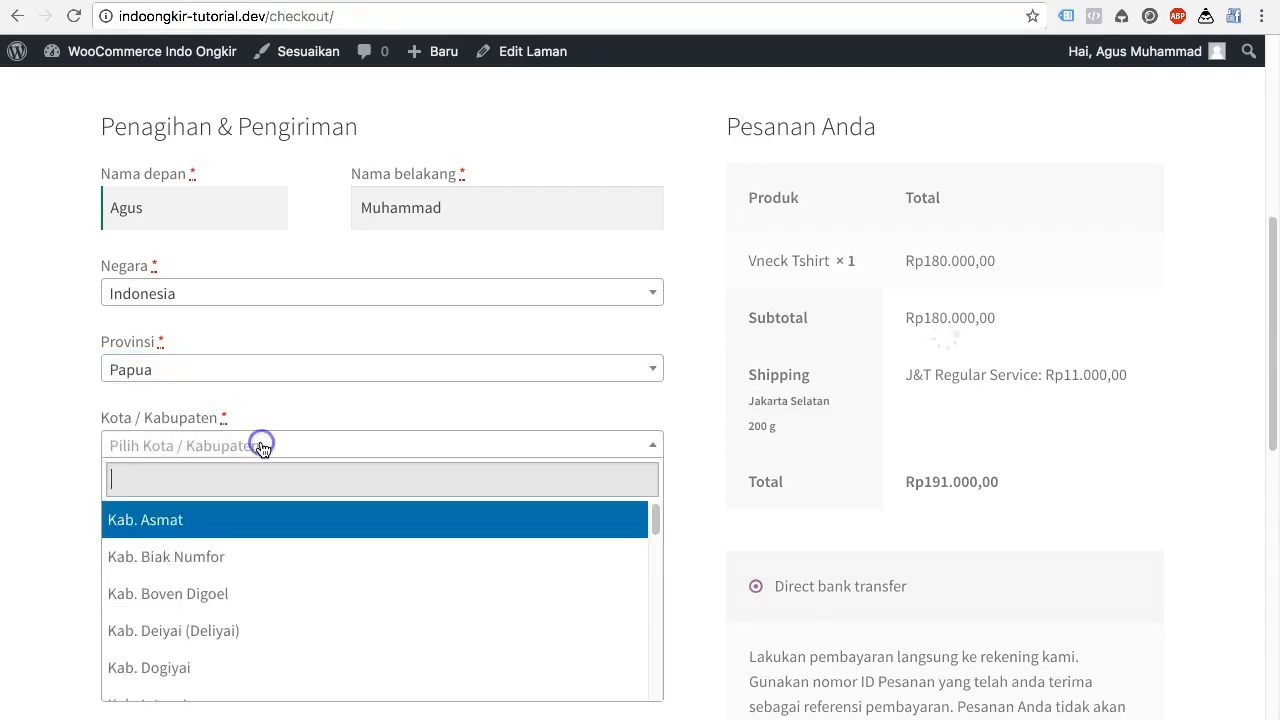
{"action": "left_click", "coordinate": [246, 520]}
{"action": "left_click", "coordinate": [252, 522]}
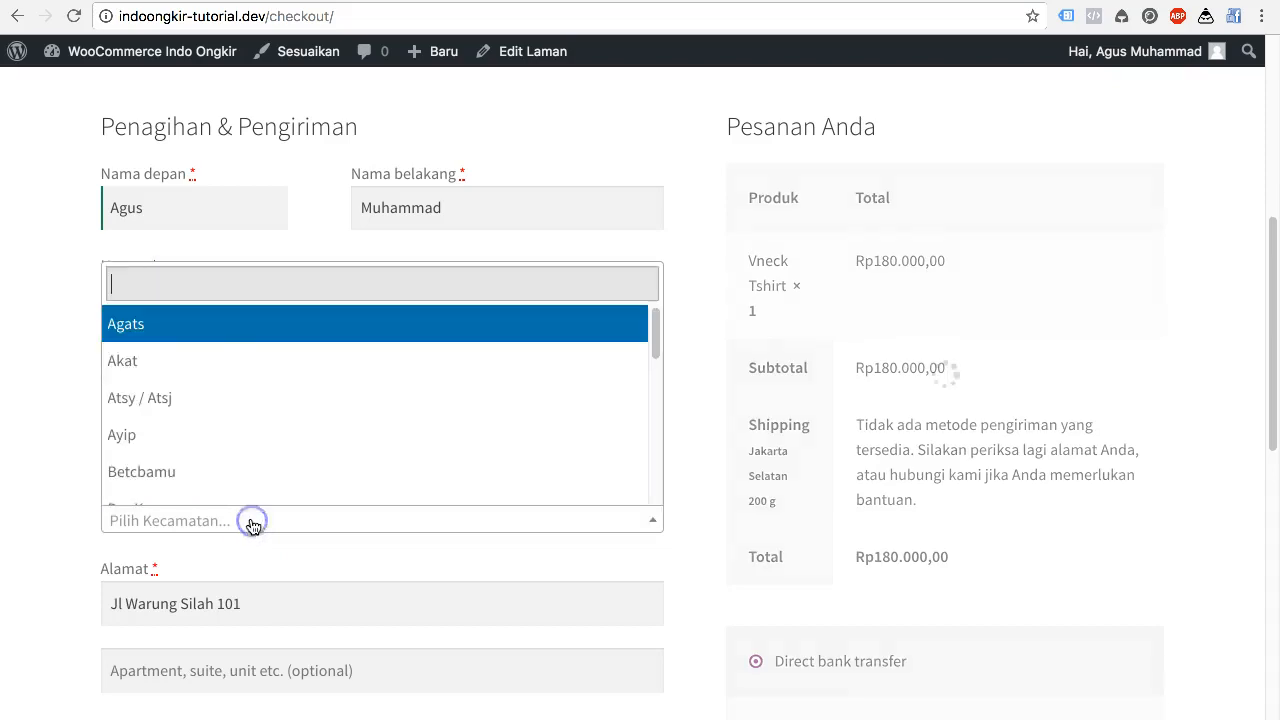
{"action": "left_click", "coordinate": [249, 361]}
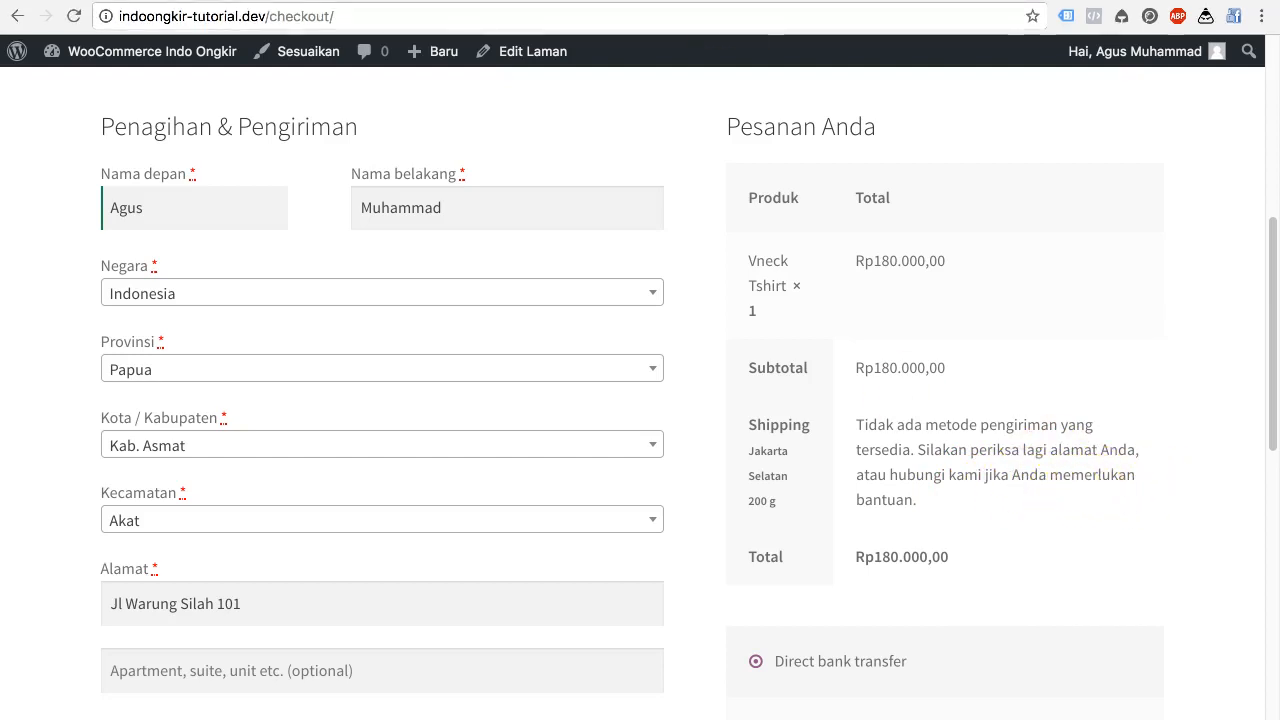
Set the checkout address to Daerah Istimewa Yogyakarta, Kota Yogyakarta, Gondomanan to test the Indonesia zone, and return to the shipping zones list.
{"action": "left_click", "coordinate": [216, 378]}
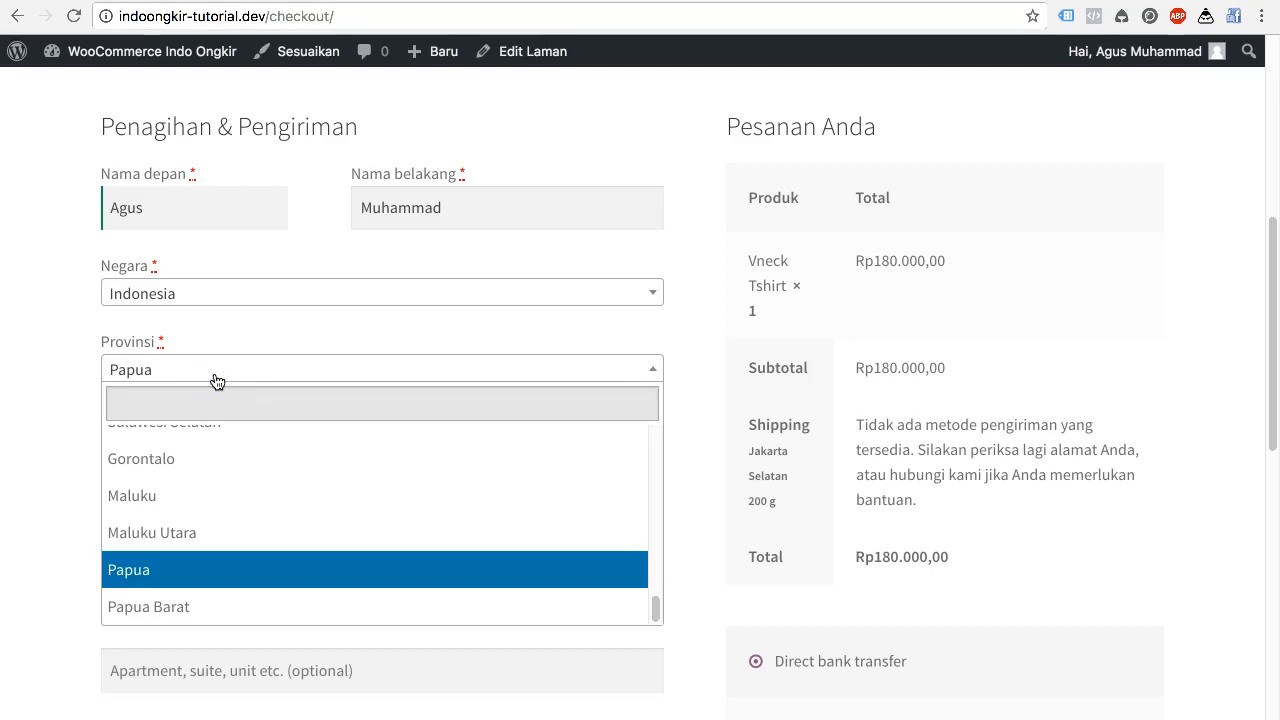
{"action": "type", "text": "Jl Wa"}
{"action": "key", "text": "BackSpace"}
{"action": "key", "text": "BackSpace"}
{"action": "type", "text": "Yog"}
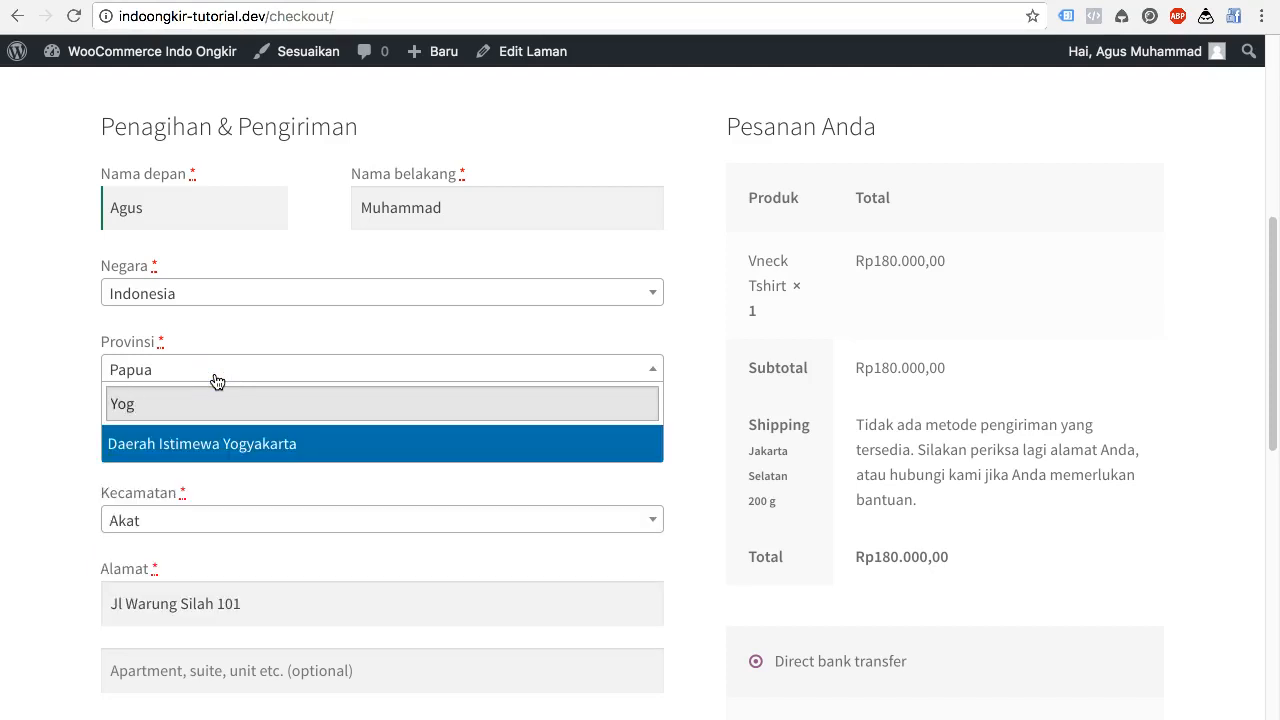
{"action": "left_click", "coordinate": [208, 443]}
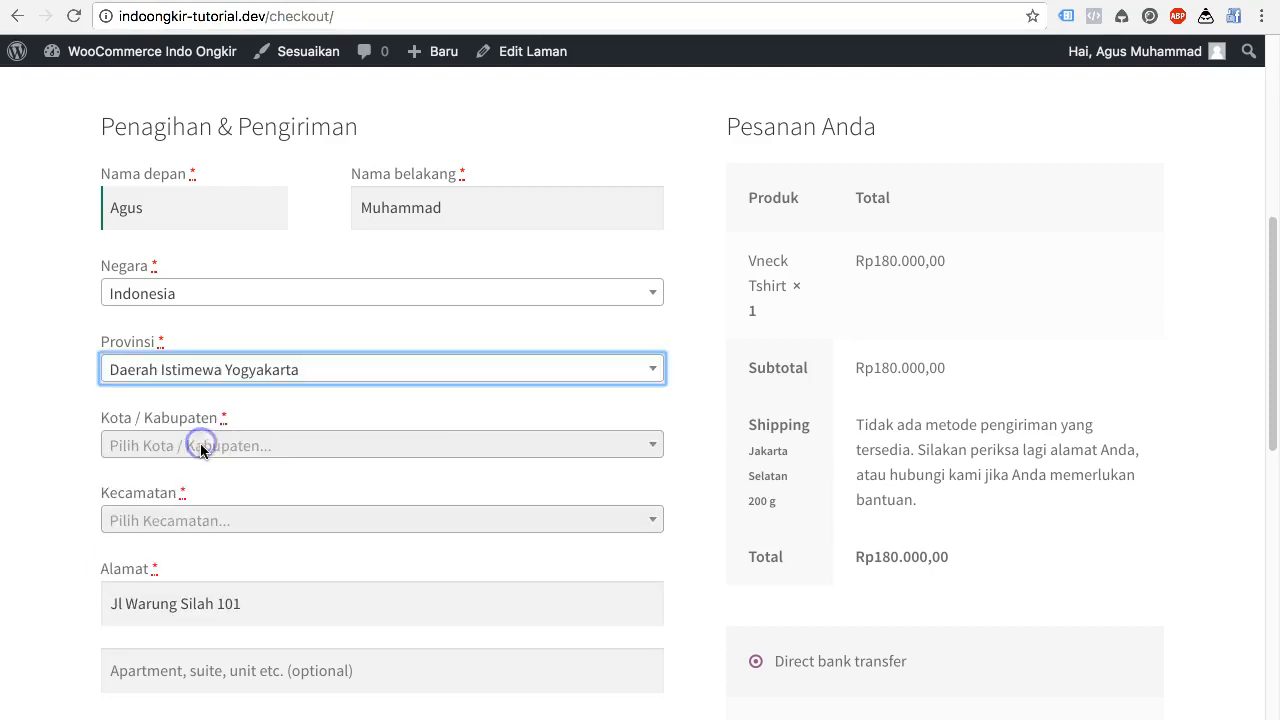
{"action": "left_click", "coordinate": [223, 443]}
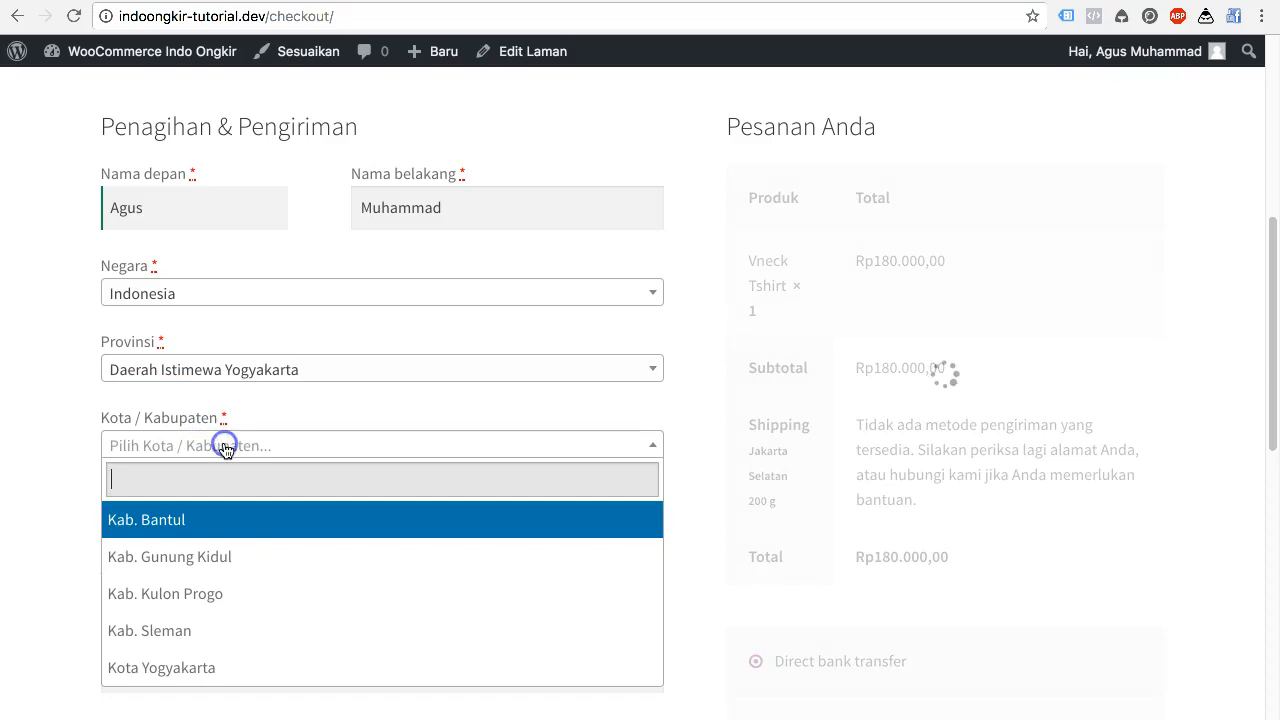
{"action": "left_click", "coordinate": [220, 667]}
{"action": "left_click", "coordinate": [251, 521]}
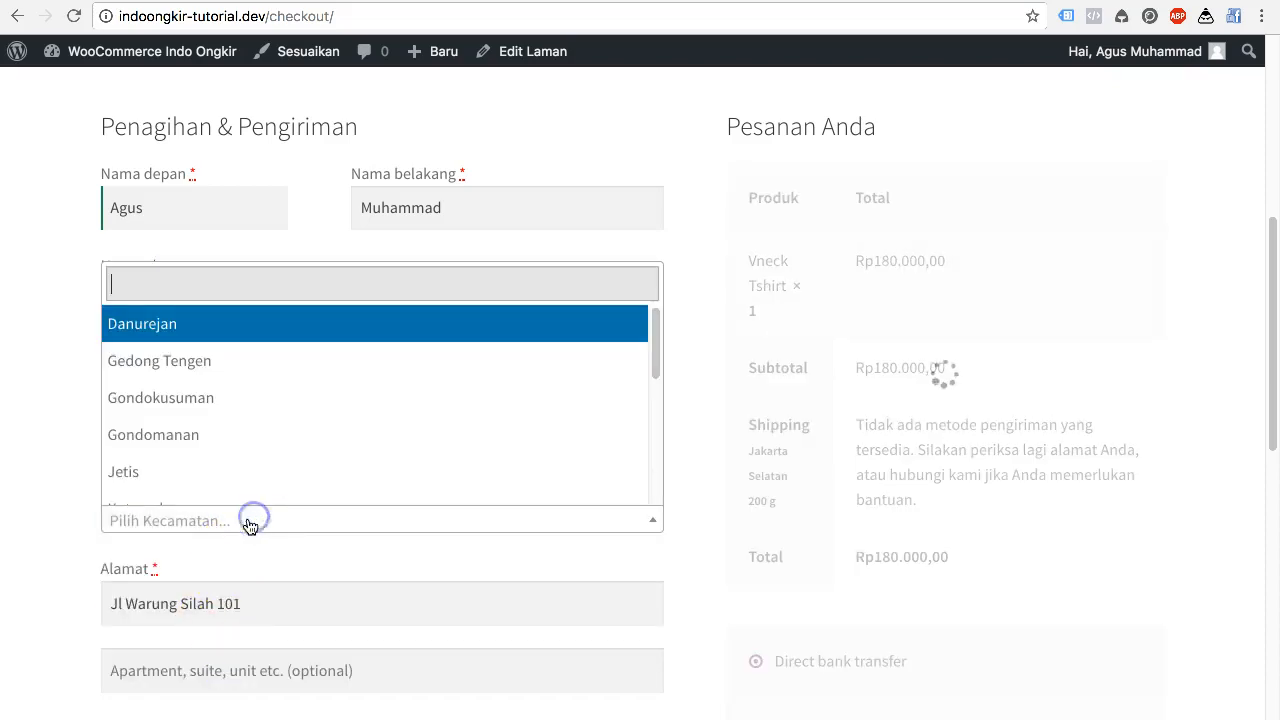
{"action": "left_click", "coordinate": [215, 435]}
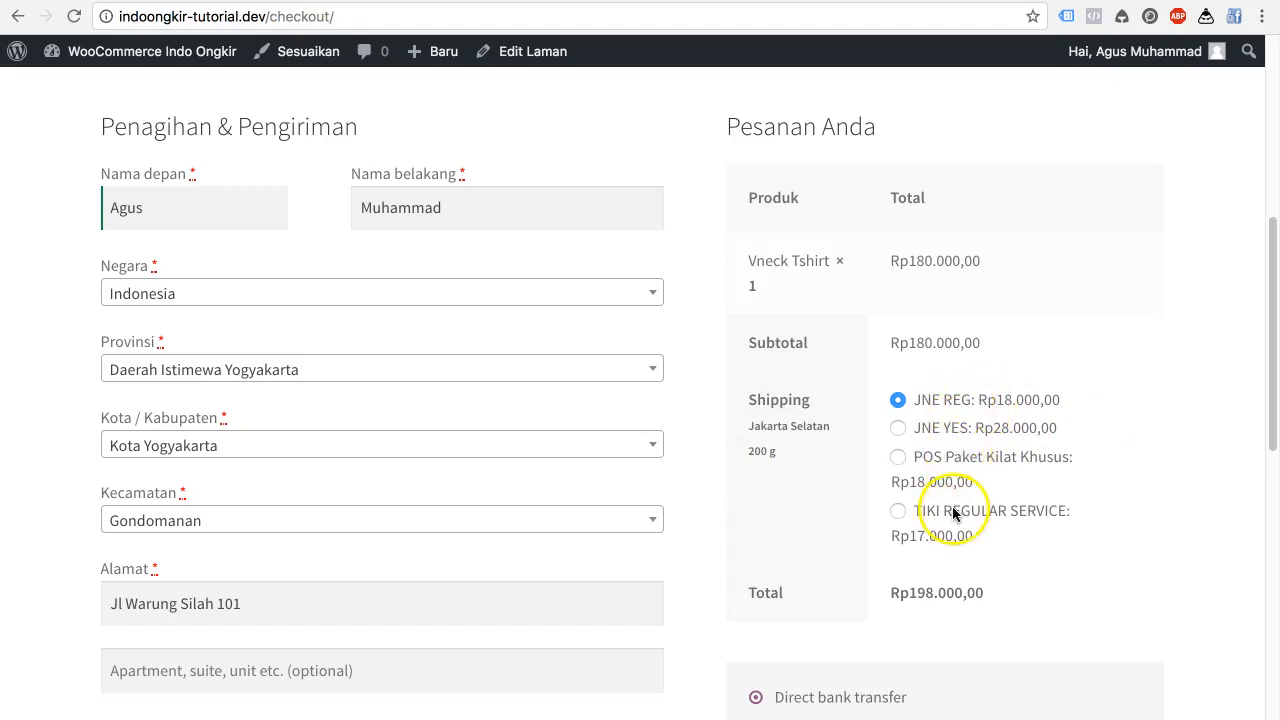
{"action": "key", "text": "ctrl+Tab"}
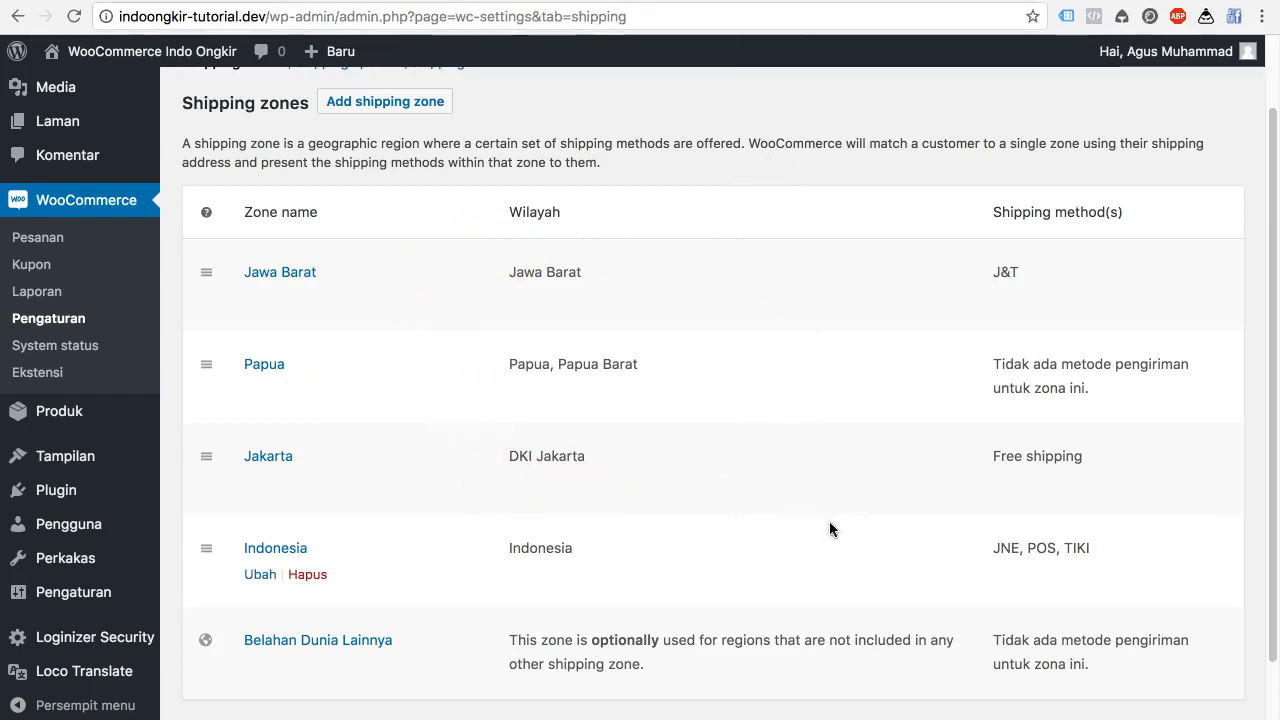
Set the checkout country to Malaysia to test an address outside every defined zone, and return to the shipping zones list.
{"action": "scroll", "coordinate": [829, 529], "scroll_direction": "down", "scroll_amount": 1}
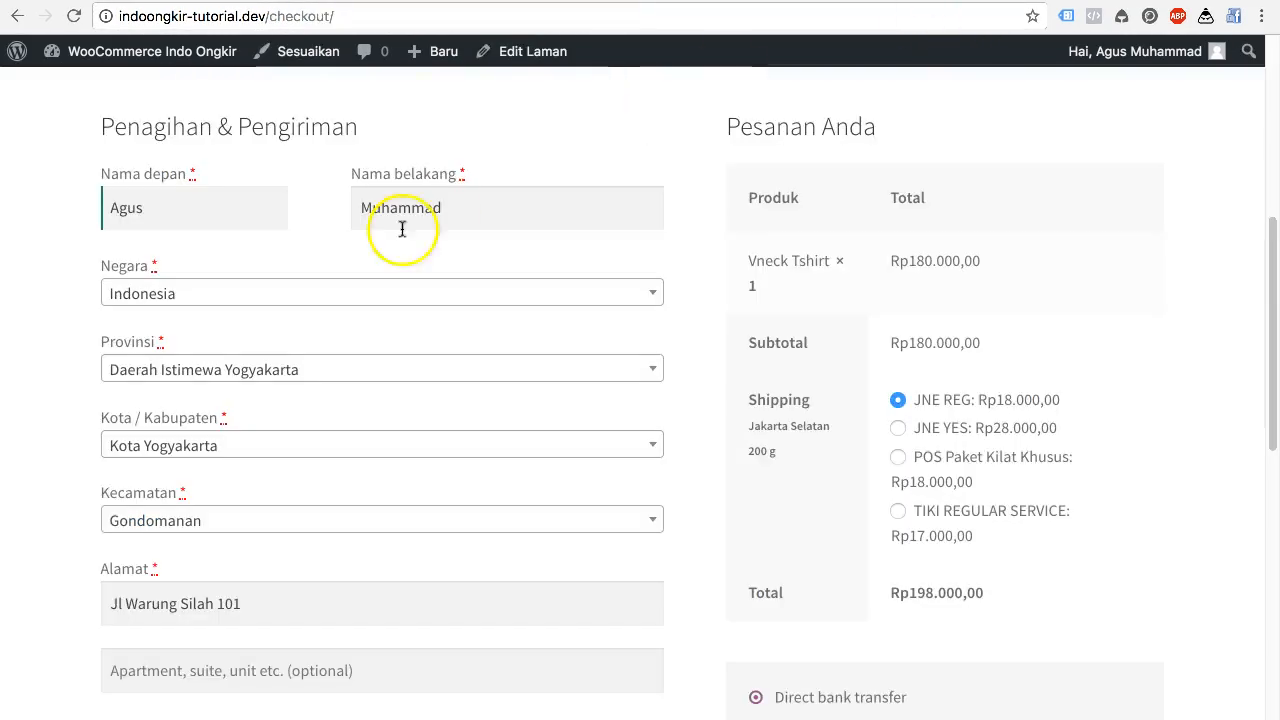
{"action": "left_click", "coordinate": [308, 293]}
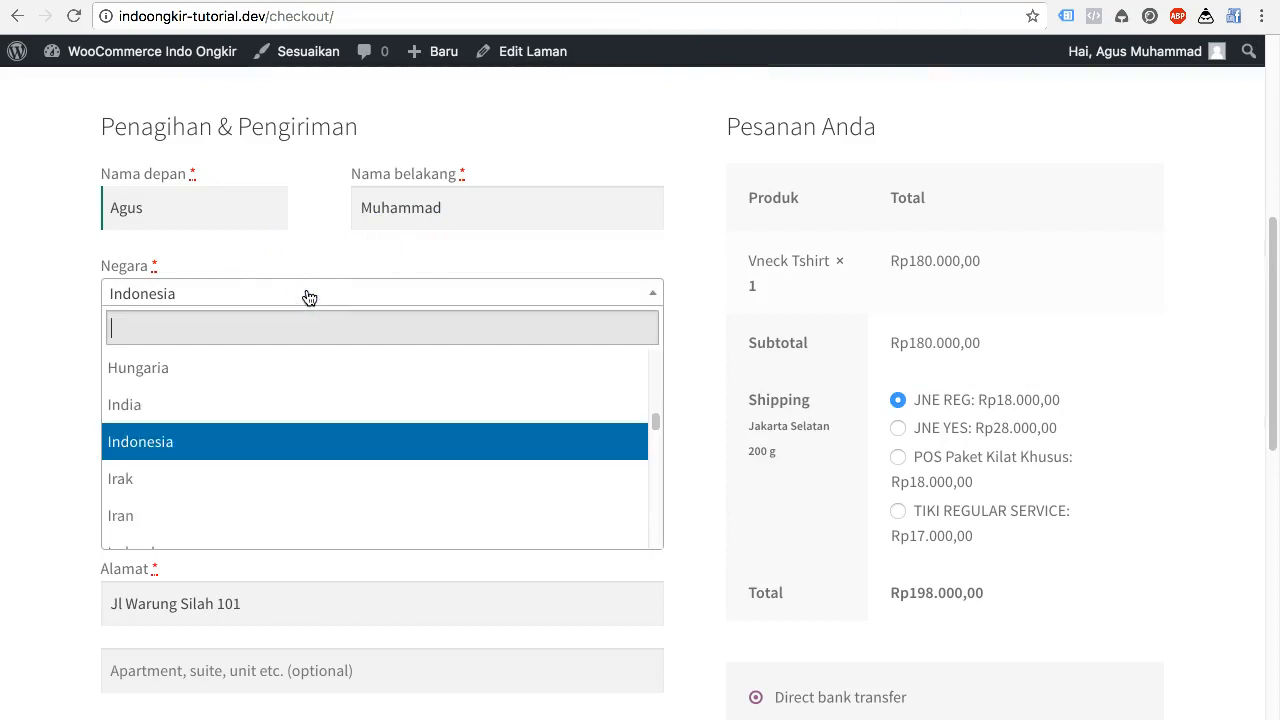
{"action": "type", "text": "mala"}
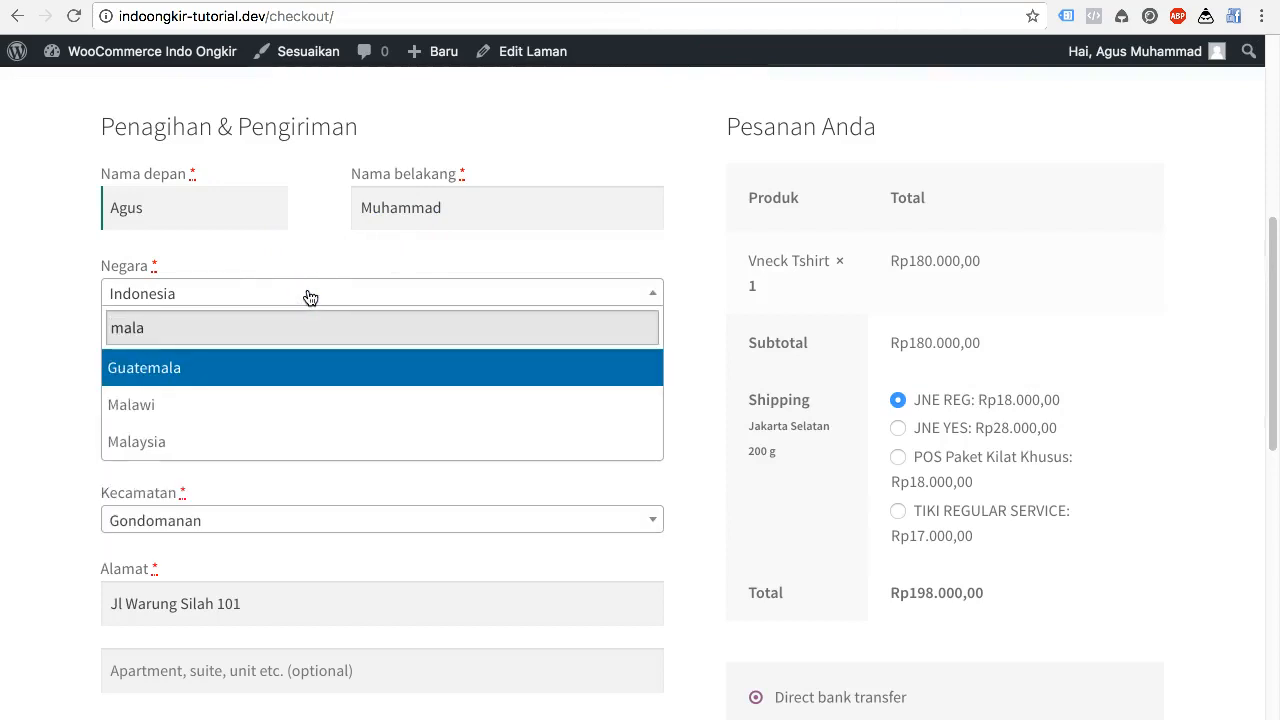
{"action": "left_click", "coordinate": [271, 441]}
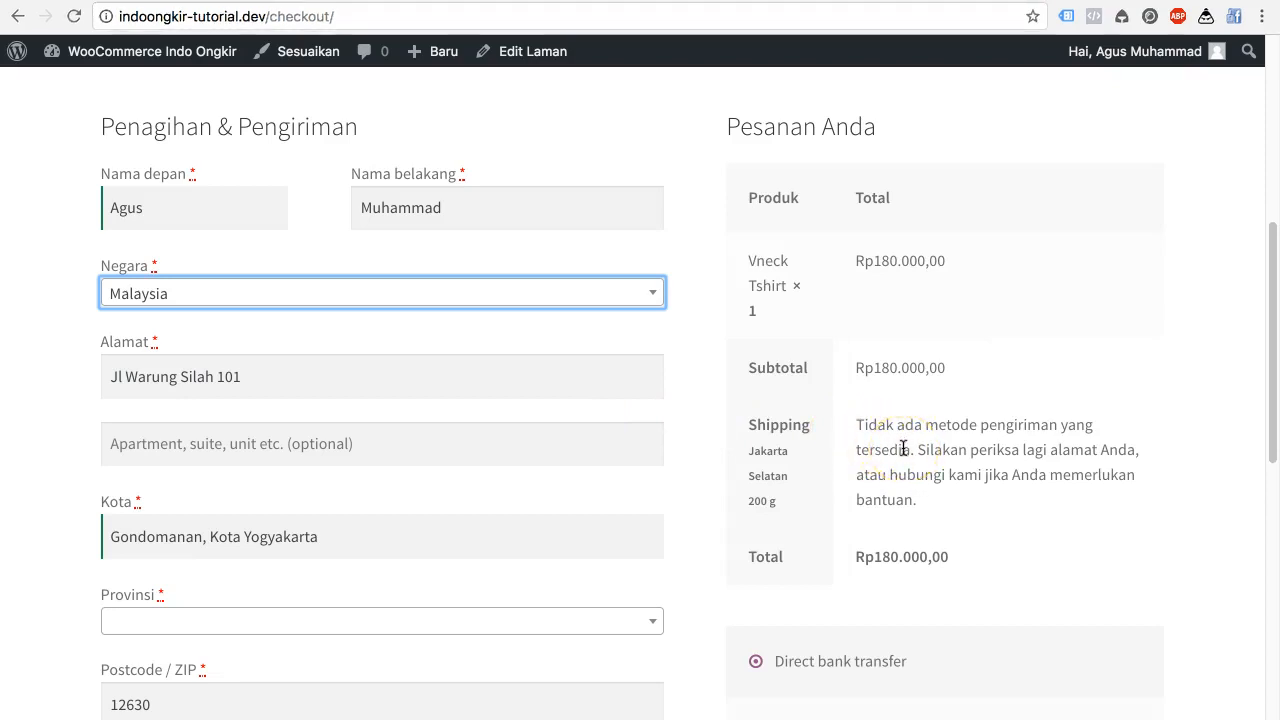
{"action": "left_click", "coordinate": [695, 317]}
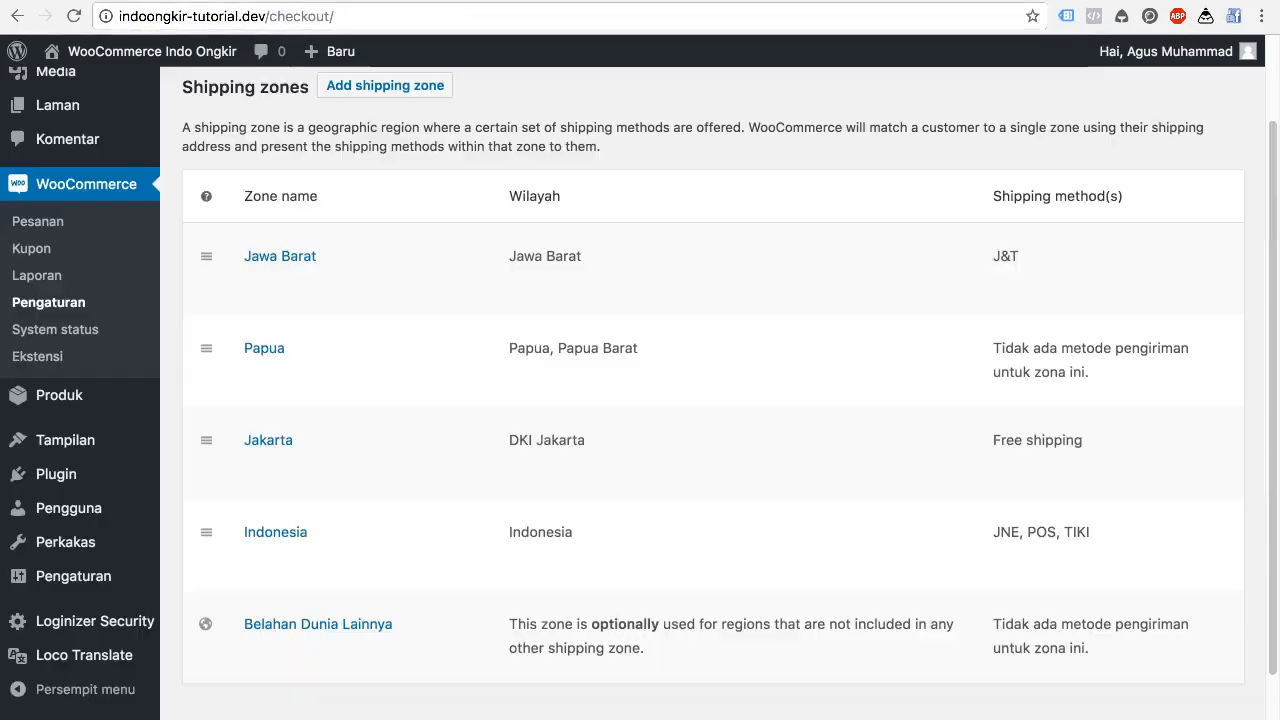
{"action": "left_click", "coordinate": [738, 360]}
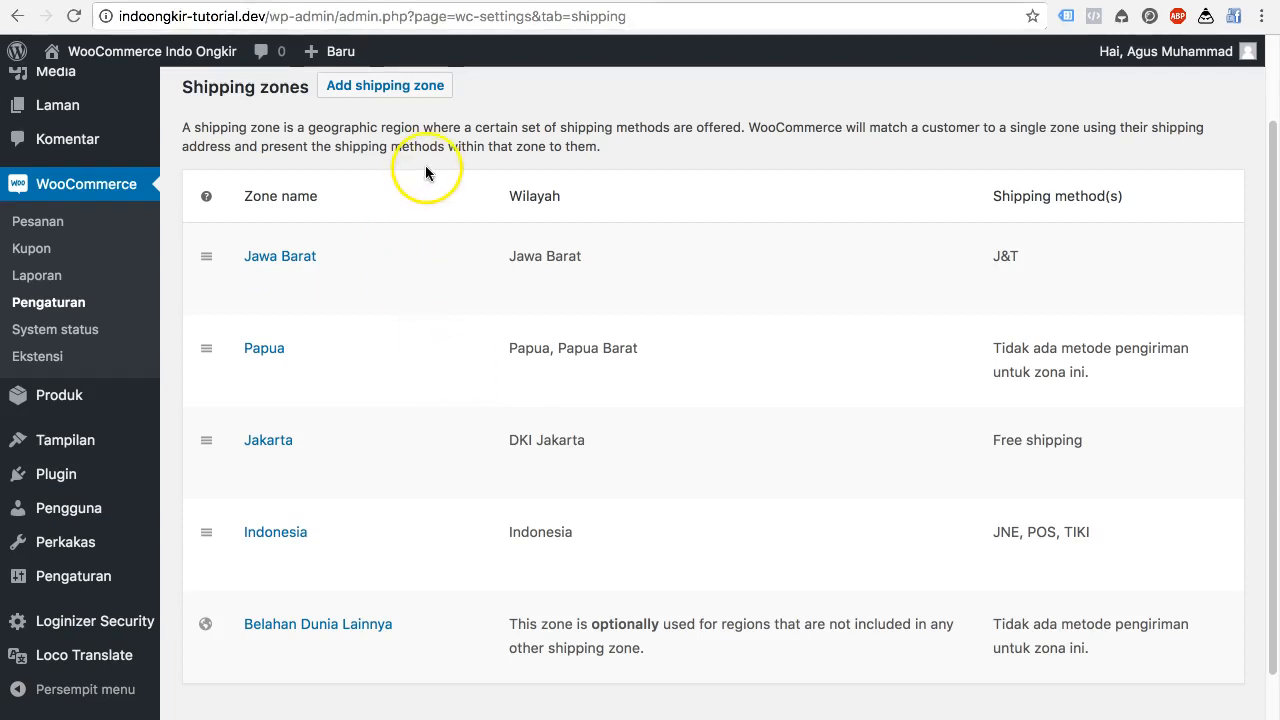
Add a shipping zone named Jagakarsa with no selected region, limited to the postcode pattern 126*.
{"action": "left_click", "coordinate": [412, 97]}
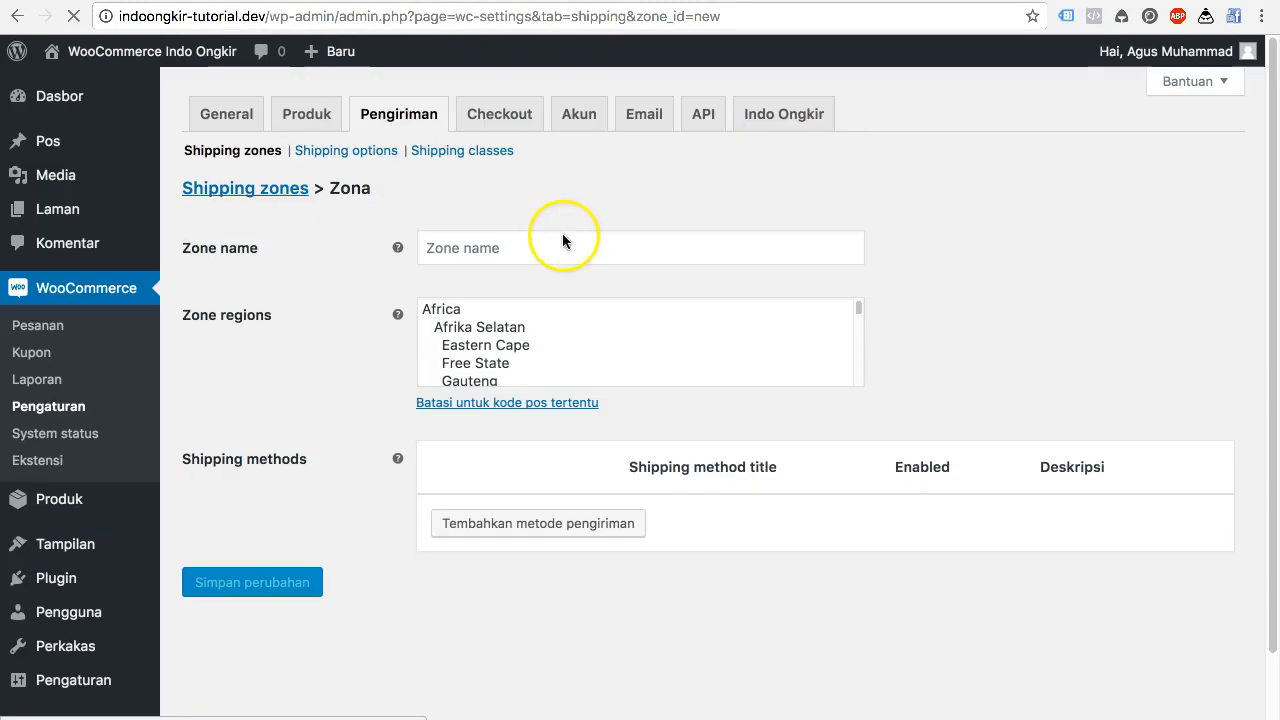
{"action": "left_click", "coordinate": [524, 253]}
{"action": "type", "text": "Jagakarsa"}
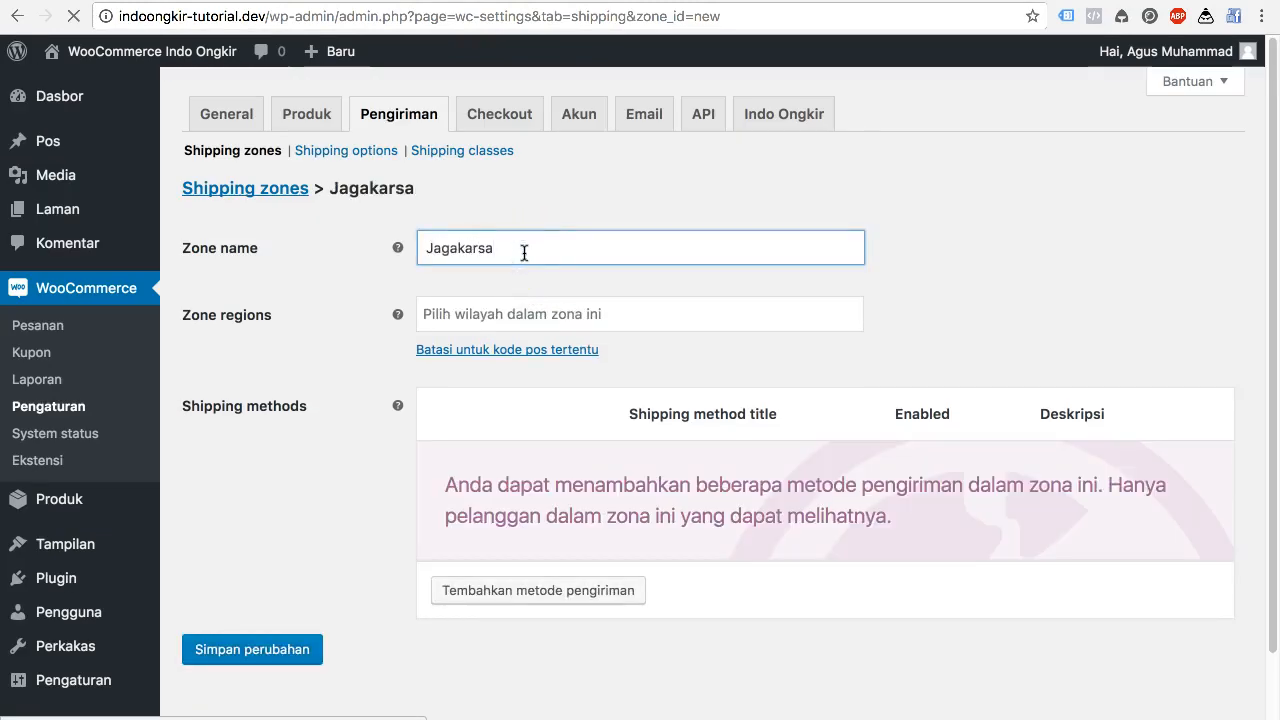
{"action": "left_click", "coordinate": [535, 313]}
{"action": "left_click", "coordinate": [605, 188]}
{"action": "left_click", "coordinate": [603, 352]}
{"action": "left_click", "coordinate": [542, 382]}
{"action": "type", "text": "126*"}
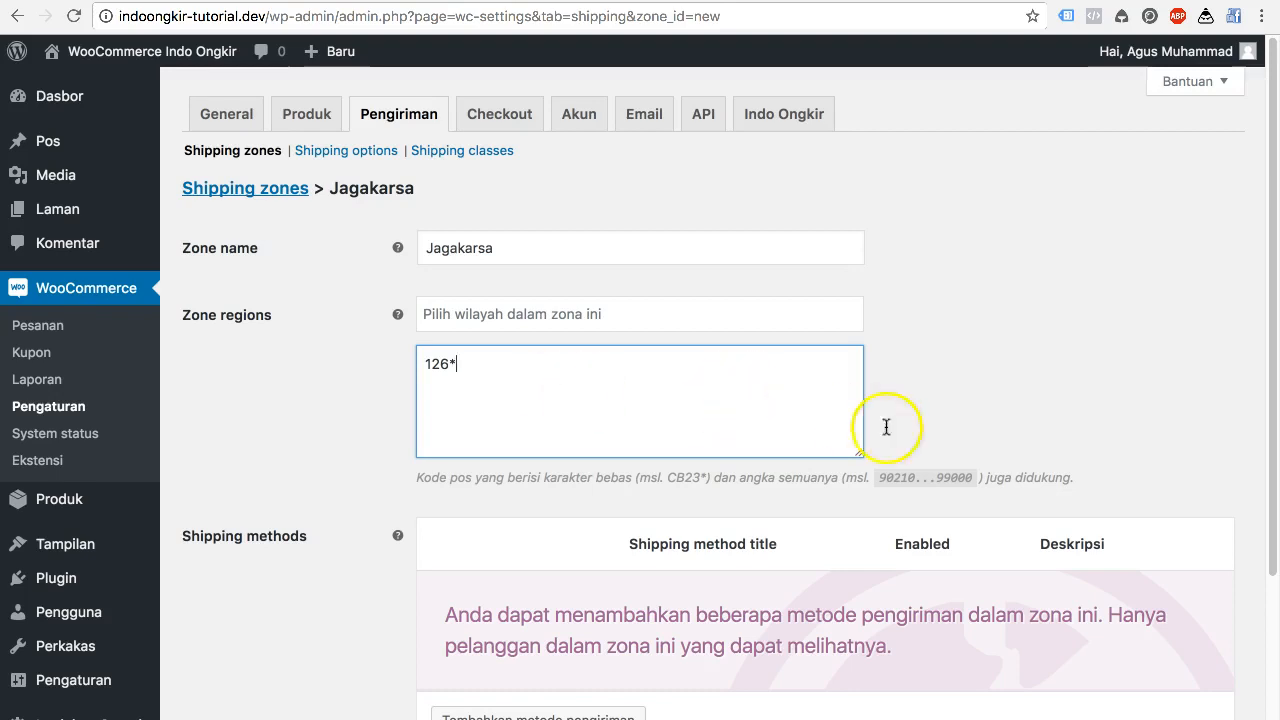
Add the Indo Ongkir - JNE shipping method to the Jagakarsa zone.
{"action": "scroll", "coordinate": [886, 429], "scroll_direction": "down", "scroll_amount": 3}
{"action": "left_click", "coordinate": [591, 524]}
{"action": "left_click", "coordinate": [470, 397]}
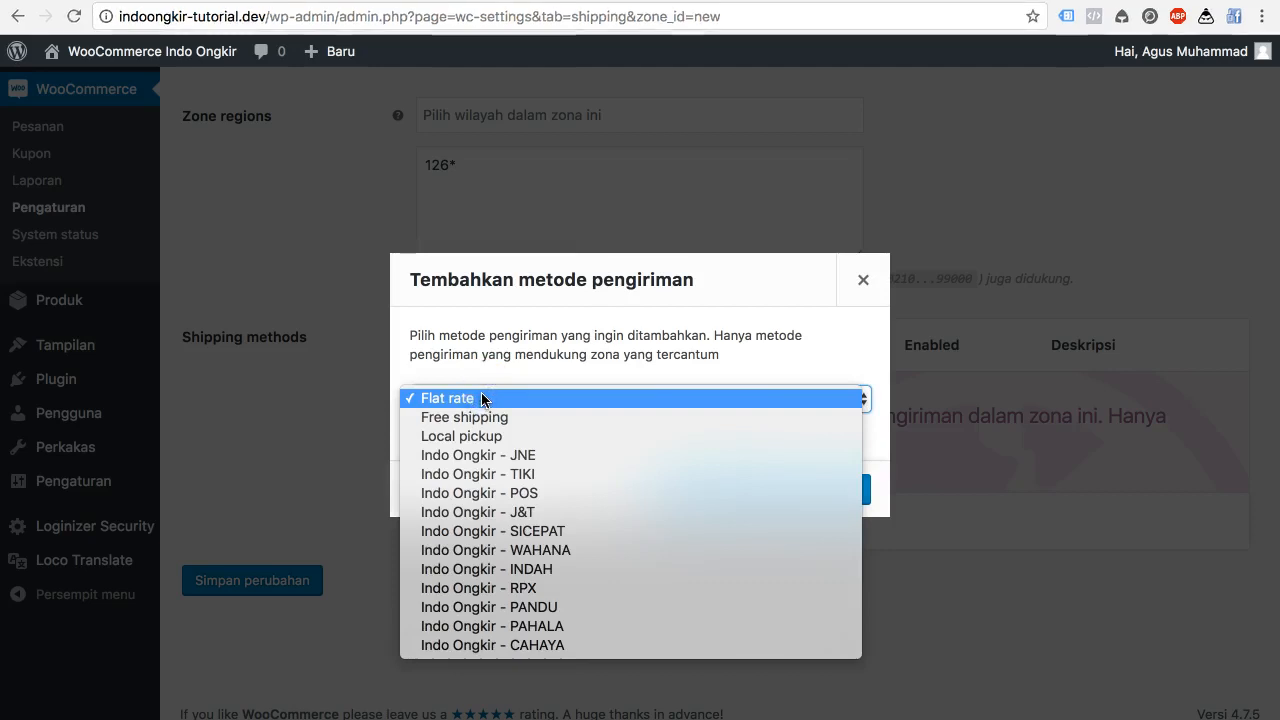
{"action": "left_click", "coordinate": [485, 435]}
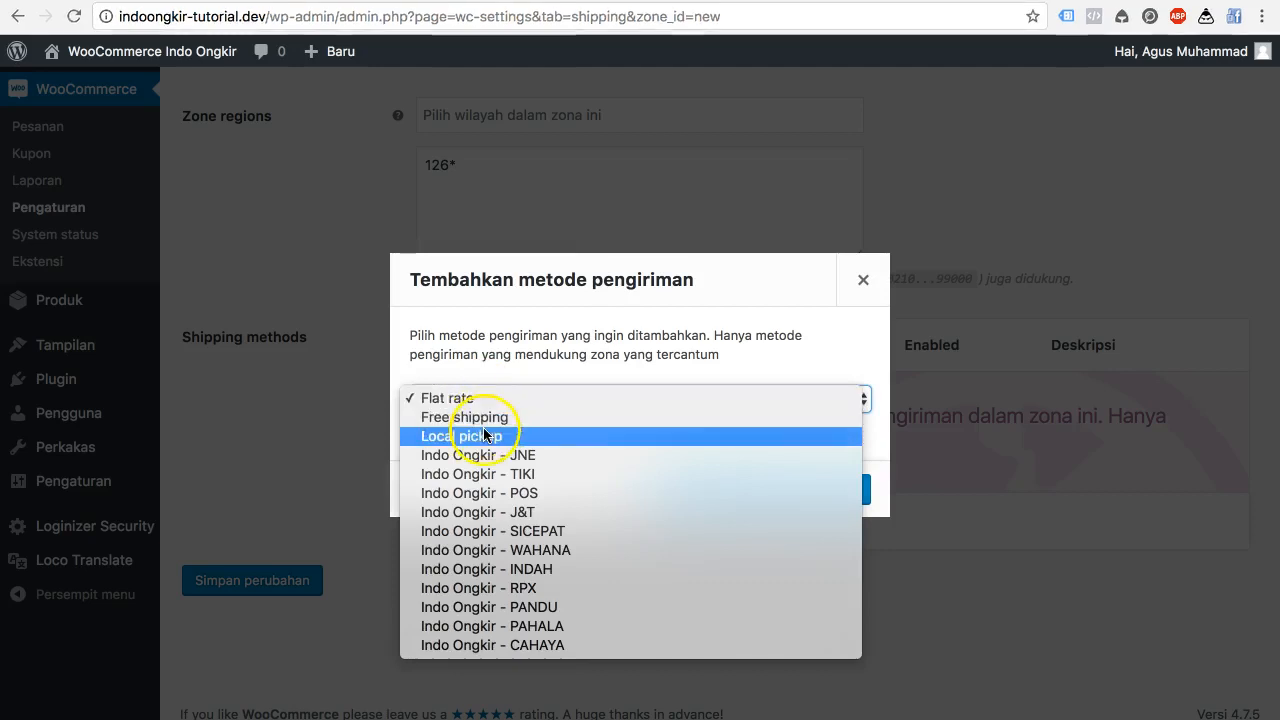
{"action": "left_click", "coordinate": [537, 456]}
{"action": "left_click", "coordinate": [729, 499]}
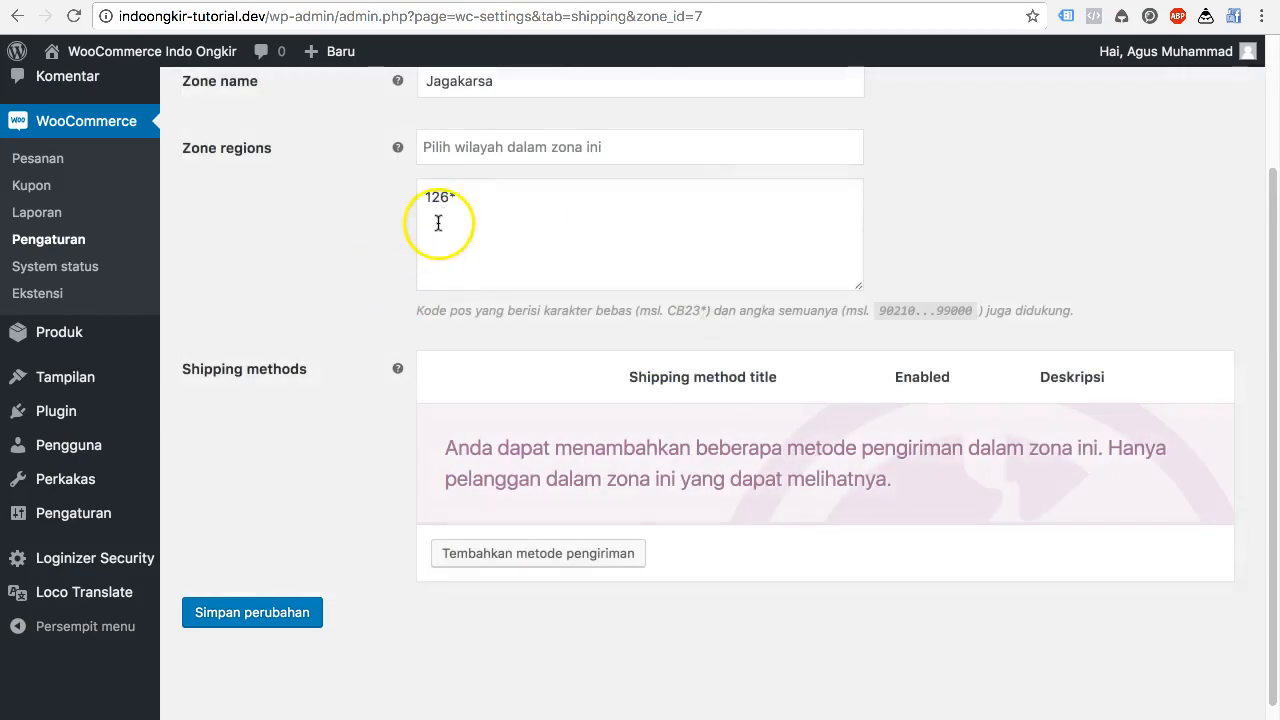
Rename the zone as Jagakarsa Kode Pos 126*, save the changes, and return to the shipping zones list.
{"action": "scroll", "coordinate": [476, 234], "scroll_direction": "up", "scroll_amount": 1}
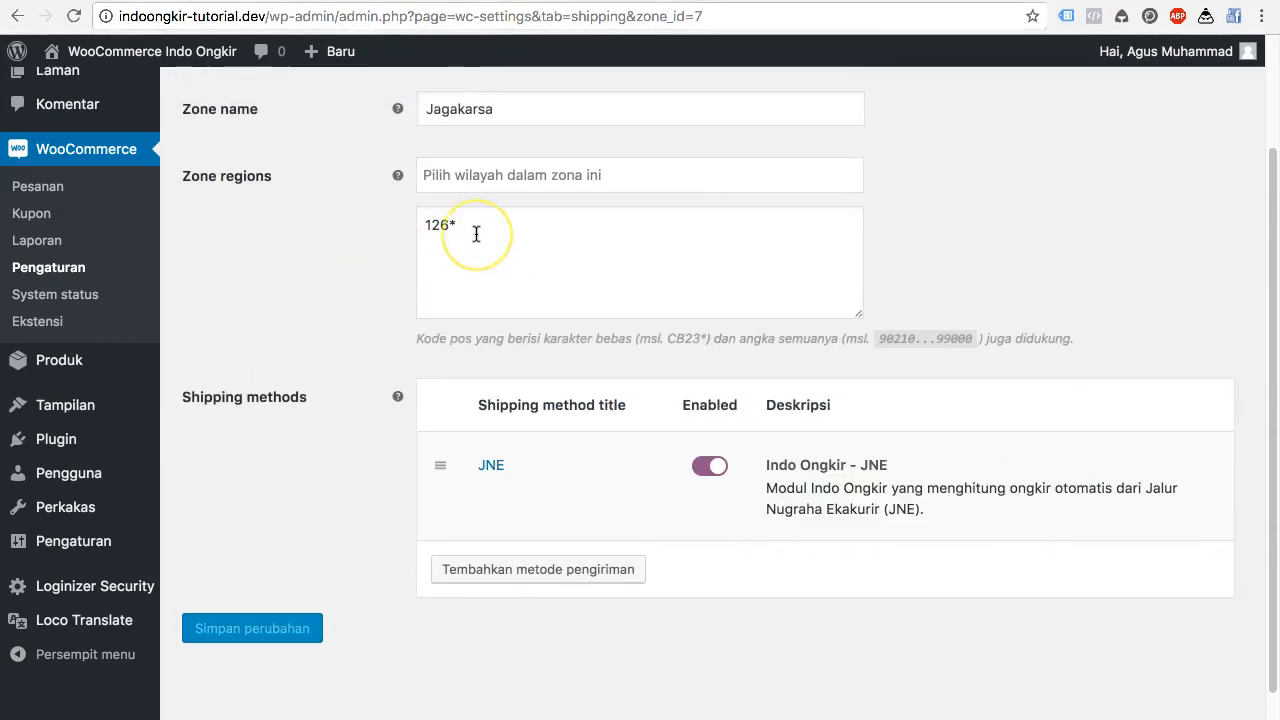
{"action": "scroll", "coordinate": [476, 234], "scroll_direction": "up", "scroll_amount": 3}
{"action": "left_click", "coordinate": [517, 234]}
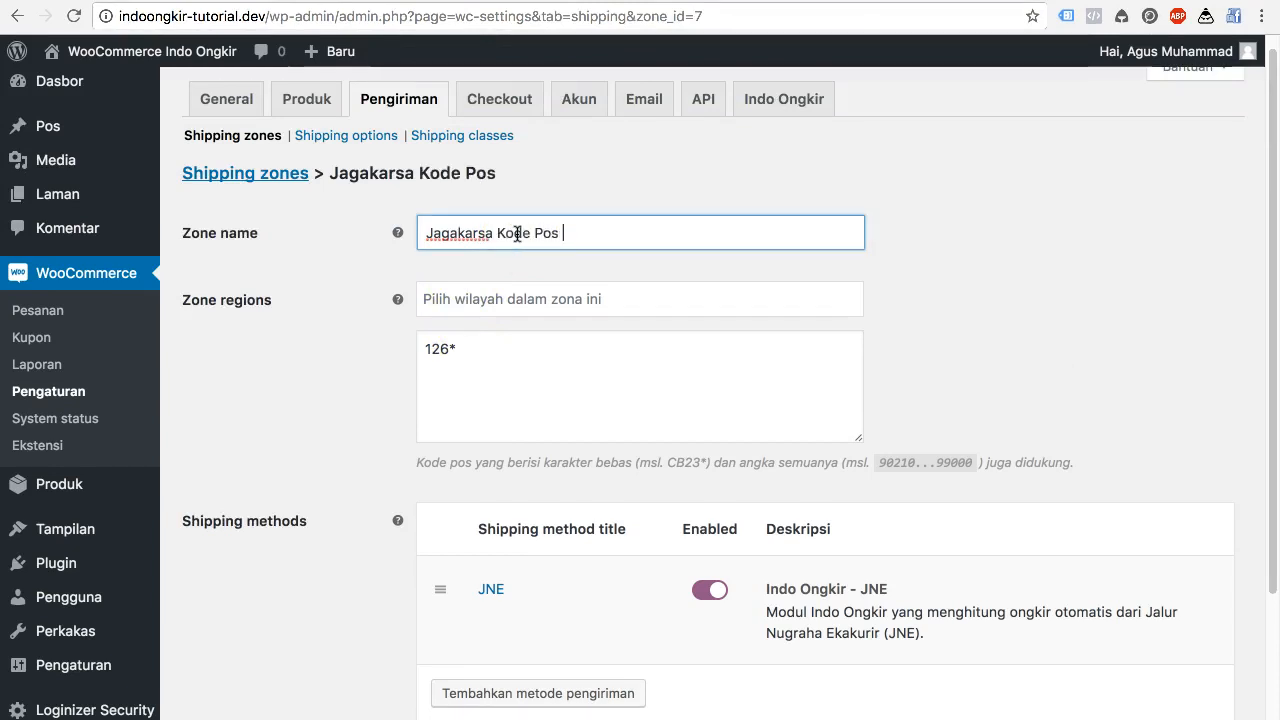
{"action": "type", "text": "Kode Pos 126*"}
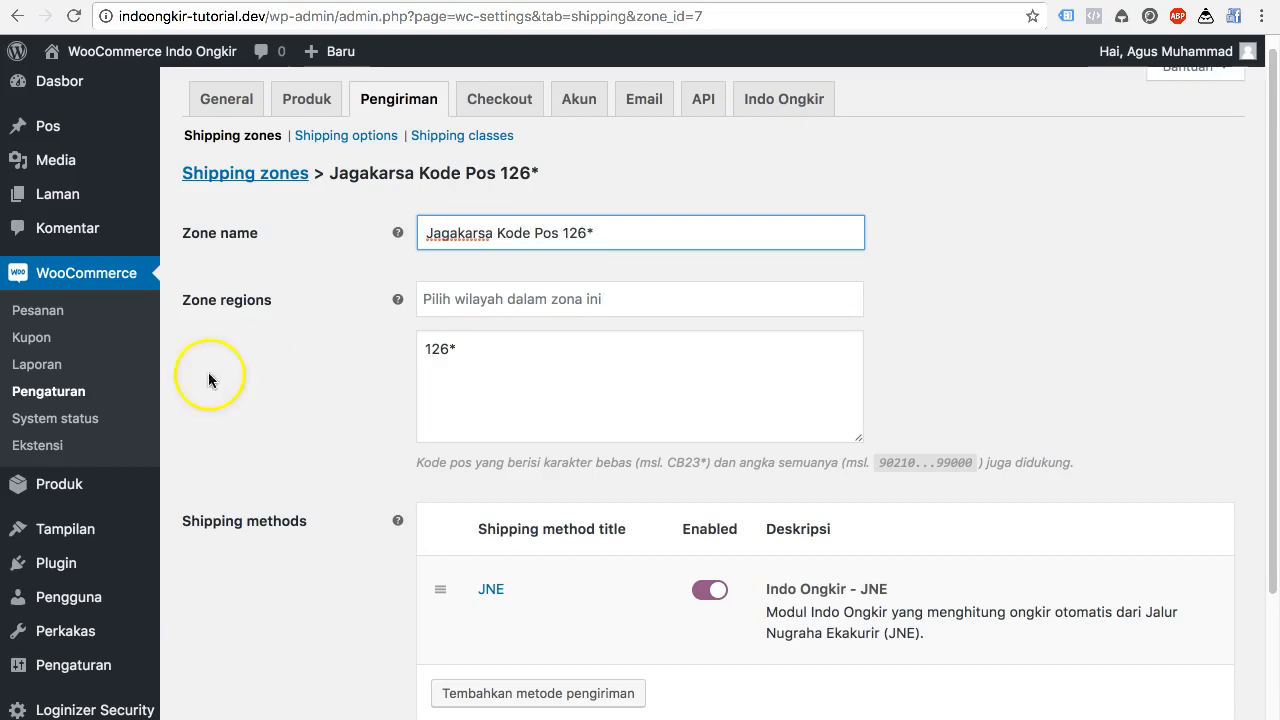
{"action": "scroll", "coordinate": [300, 420], "scroll_direction": "down", "scroll_amount": 2}
{"action": "left_click", "coordinate": [299, 655]}
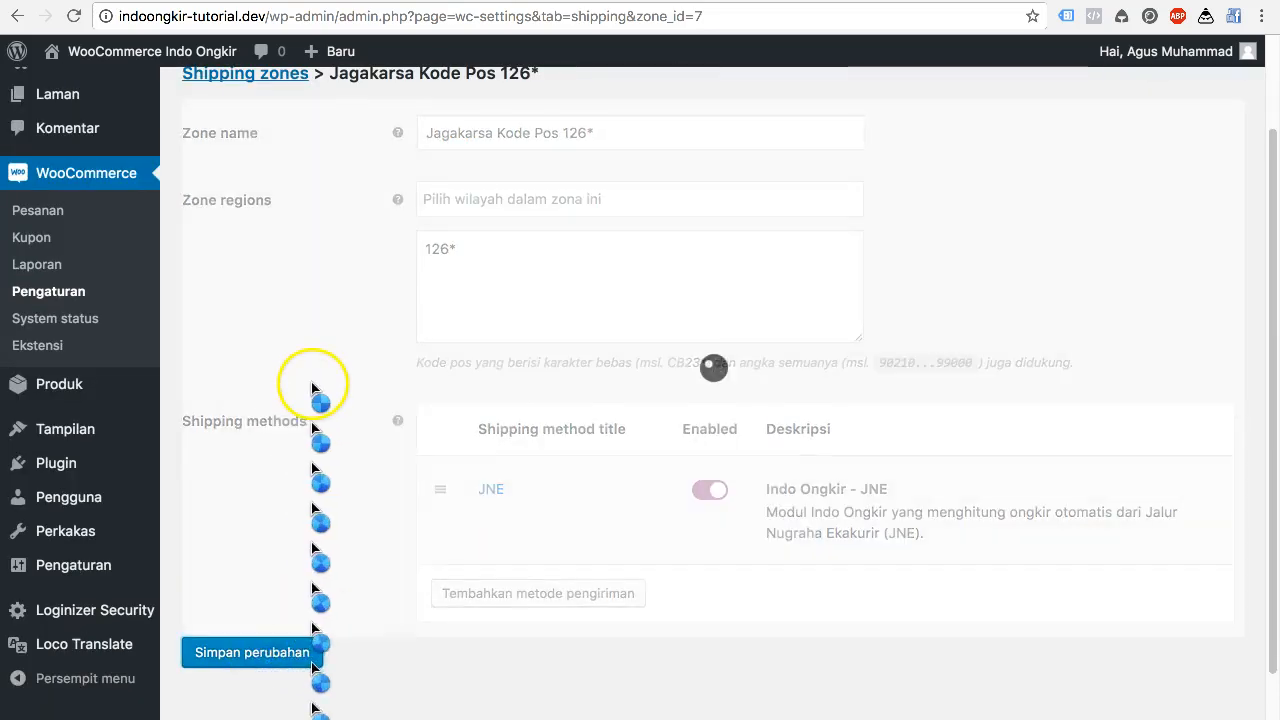
{"action": "scroll", "coordinate": [314, 386], "scroll_direction": "up", "scroll_amount": 2}
{"action": "left_click", "coordinate": [272, 190]}
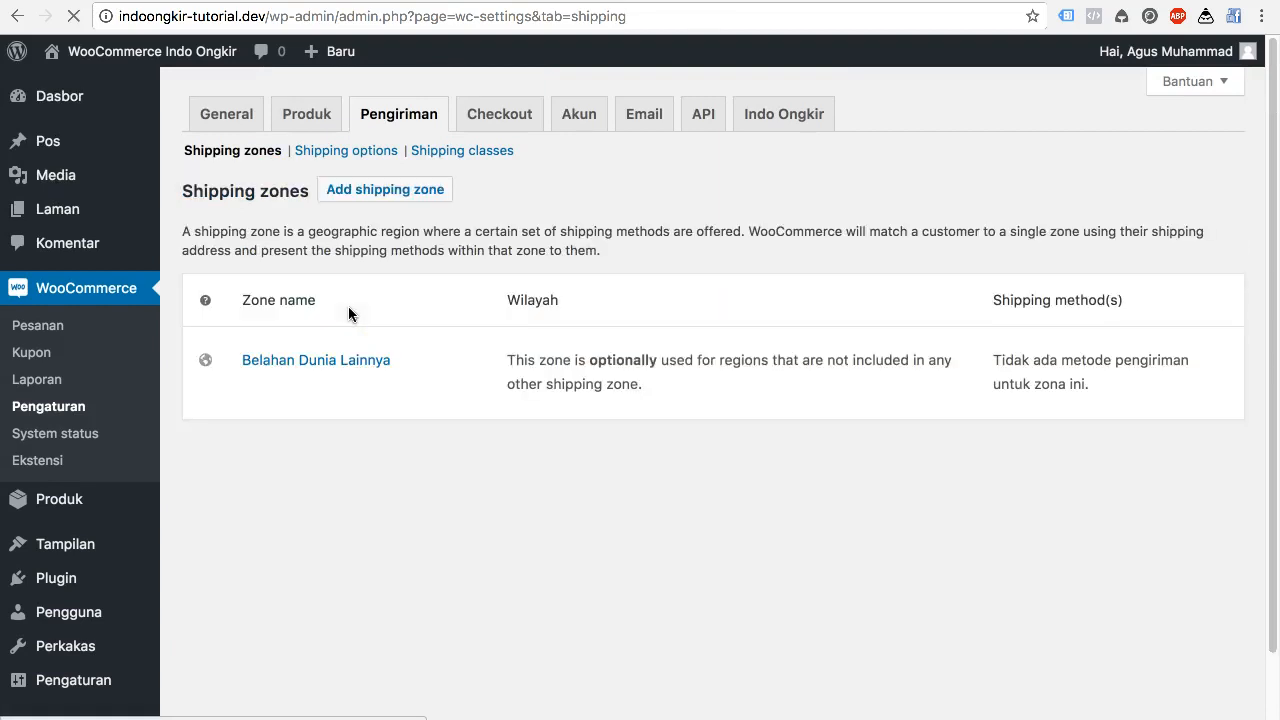
{"action": "scroll", "coordinate": [599, 398], "scroll_direction": "down", "scroll_amount": 3}
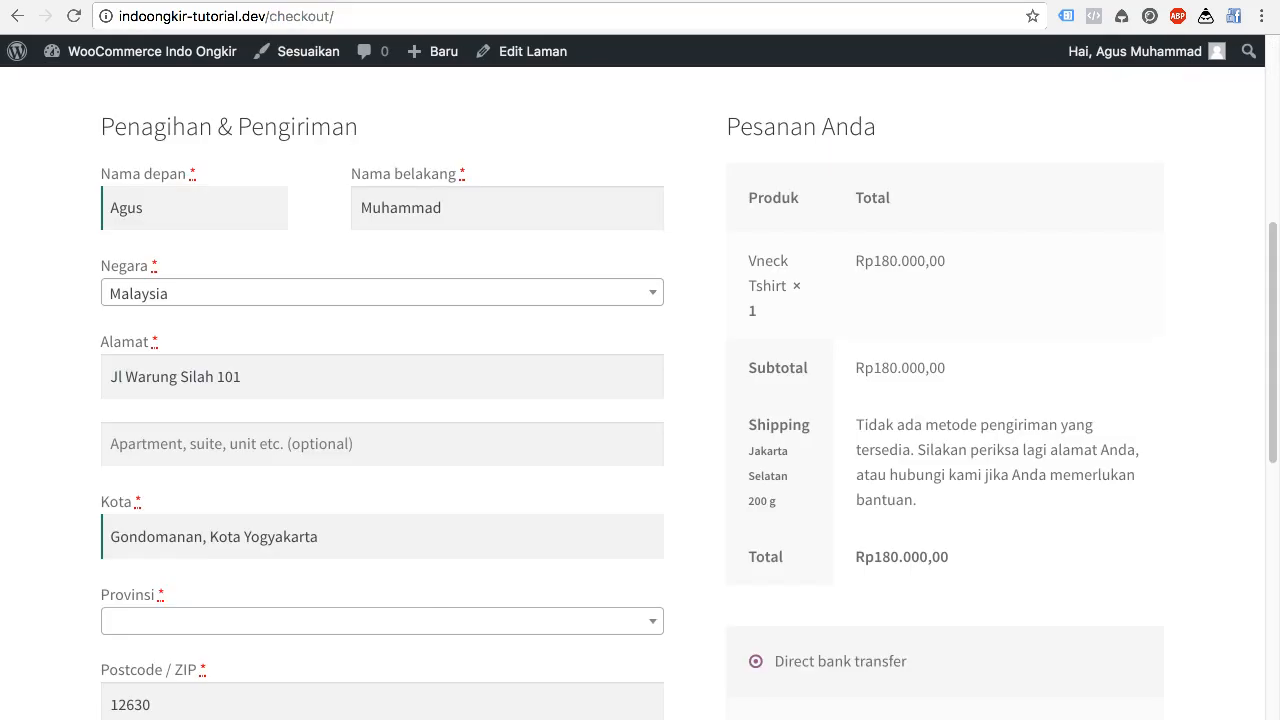
Reload the checkout page and check the shipping offered for the DKI Jakarta, Kota Jakarta Selatan, Jagakarsa address.
{"action": "scroll", "coordinate": [517, 343], "scroll_direction": "down", "scroll_amount": 2}
{"action": "scroll", "coordinate": [503, 320], "scroll_direction": "up", "scroll_amount": 1}
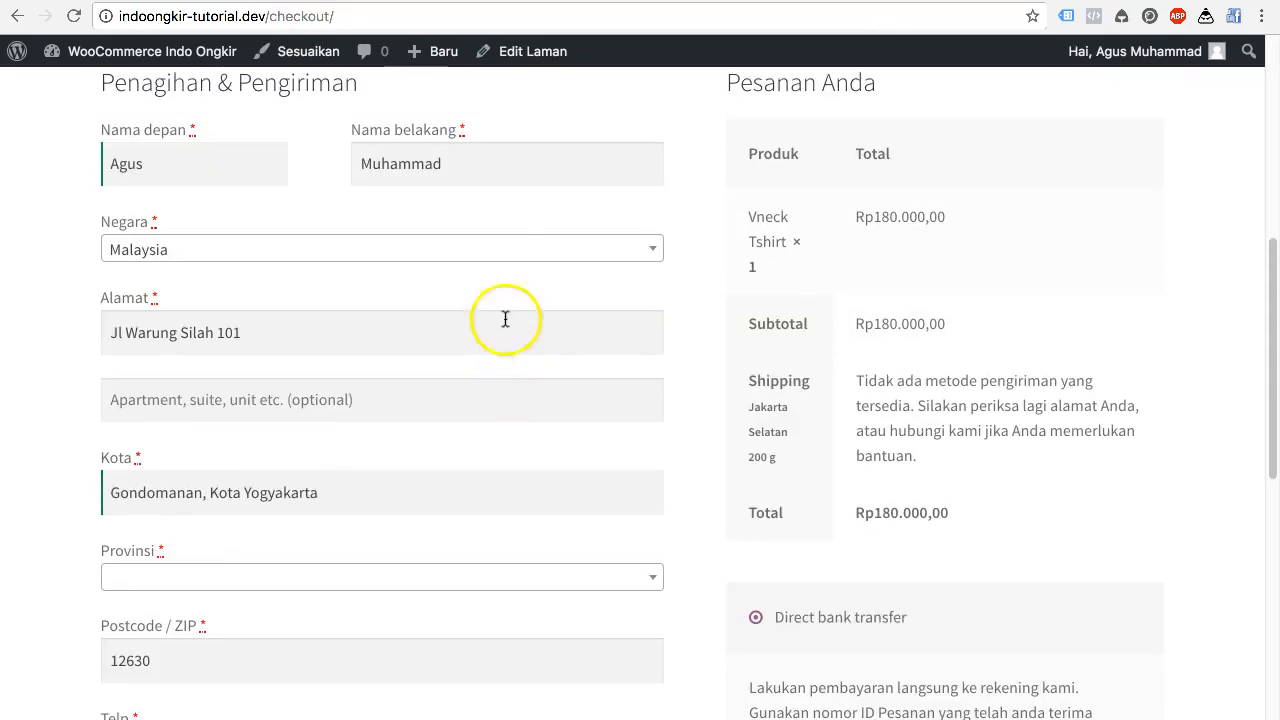
{"action": "left_click", "coordinate": [398, 20]}
{"action": "key", "text": "Return"}
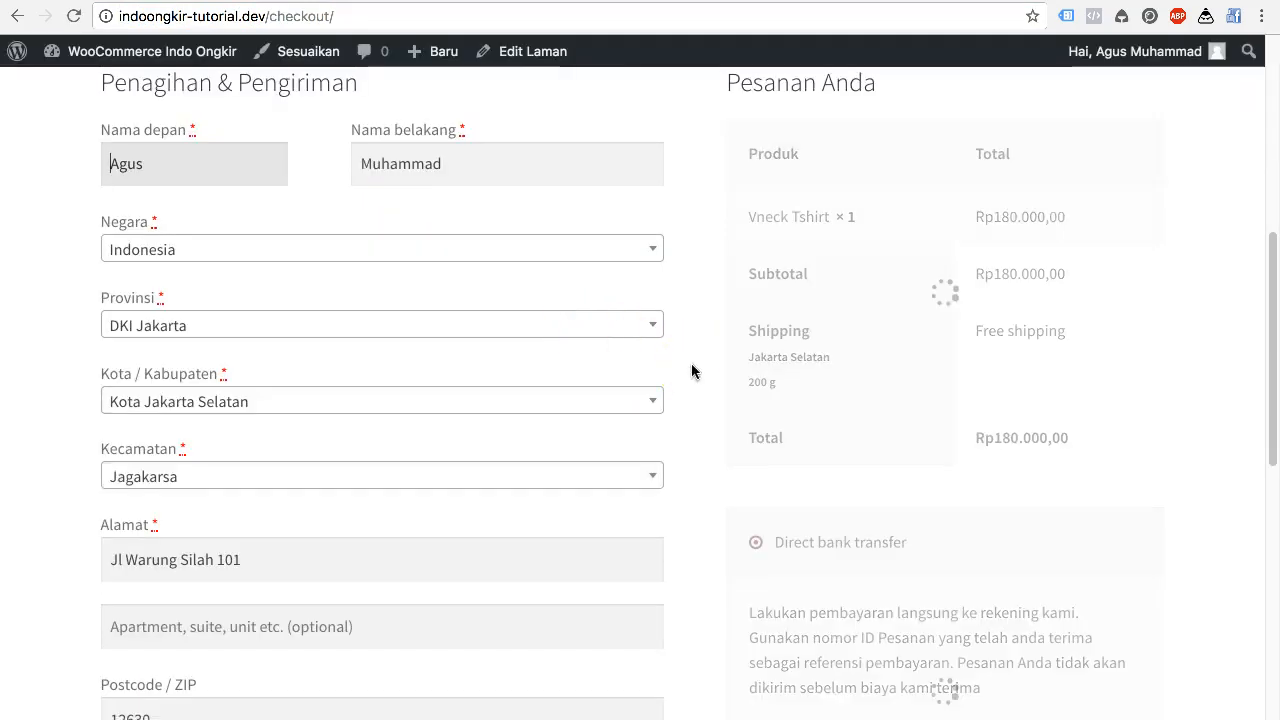
{"action": "left_click", "coordinate": [366, 474]}
{"action": "left_click", "coordinate": [336, 320]}
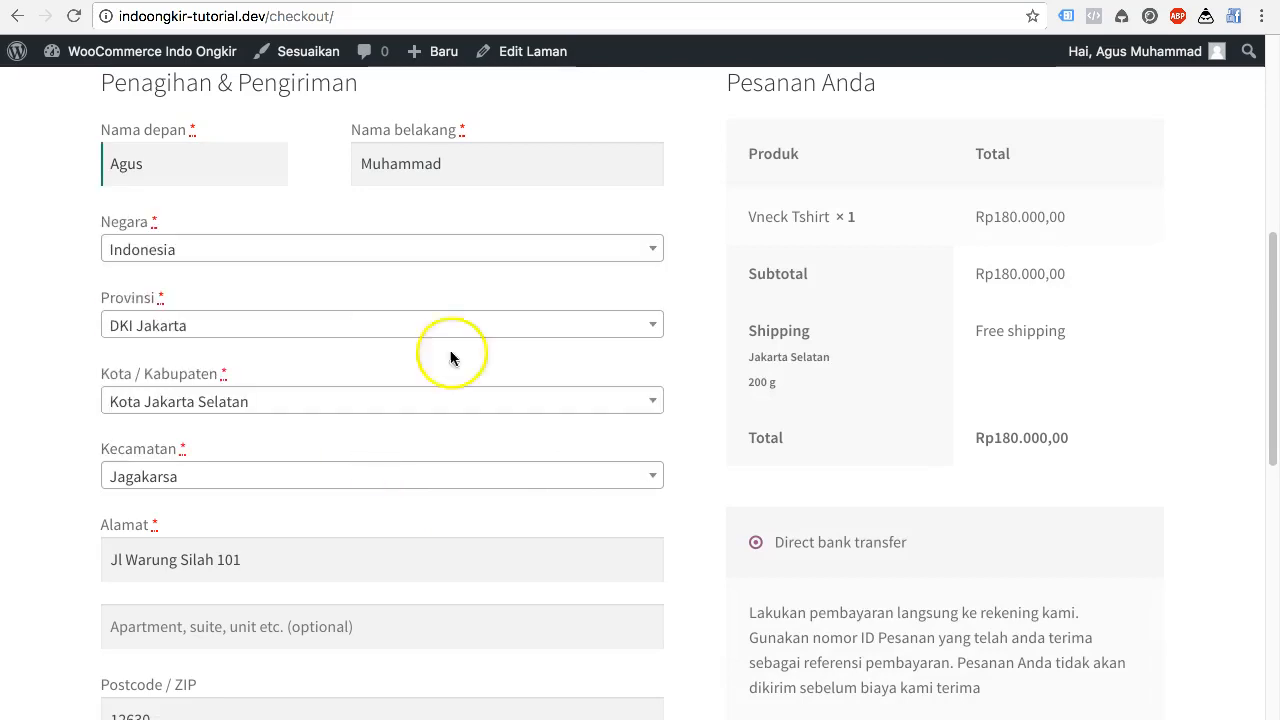
{"action": "left_click", "coordinate": [691, 424]}
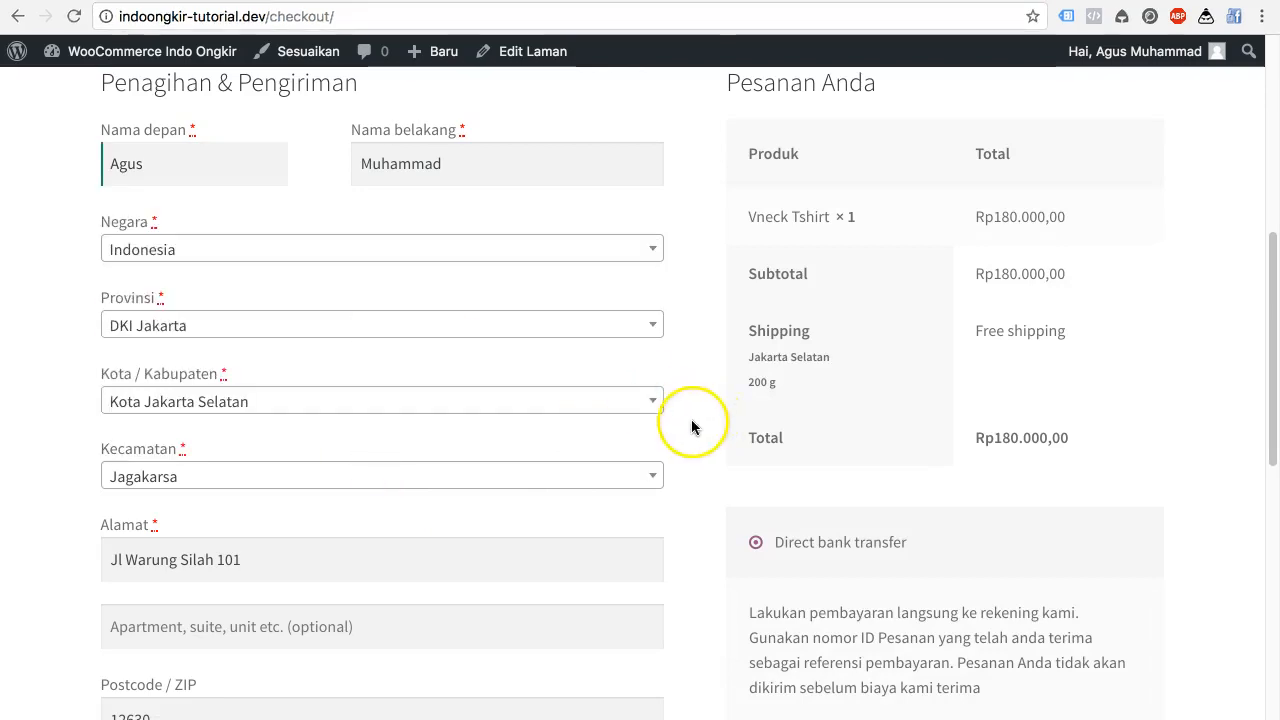
Move the Jagakarsa Kode Pos 126* zone above Jawa Barat so it has first priority in the shipping zones list.
{"action": "key", "text": "ctrl+Tab"}
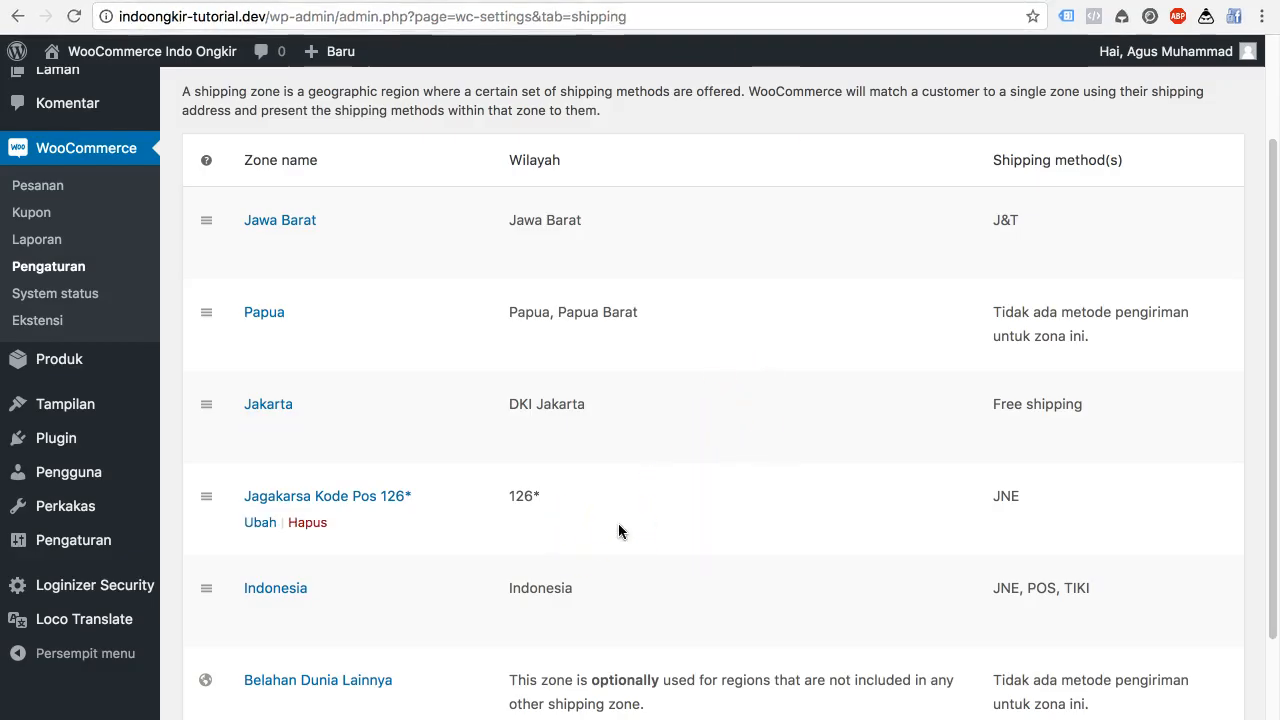
{"action": "key", "text": "ctrl+shift+Tab"}
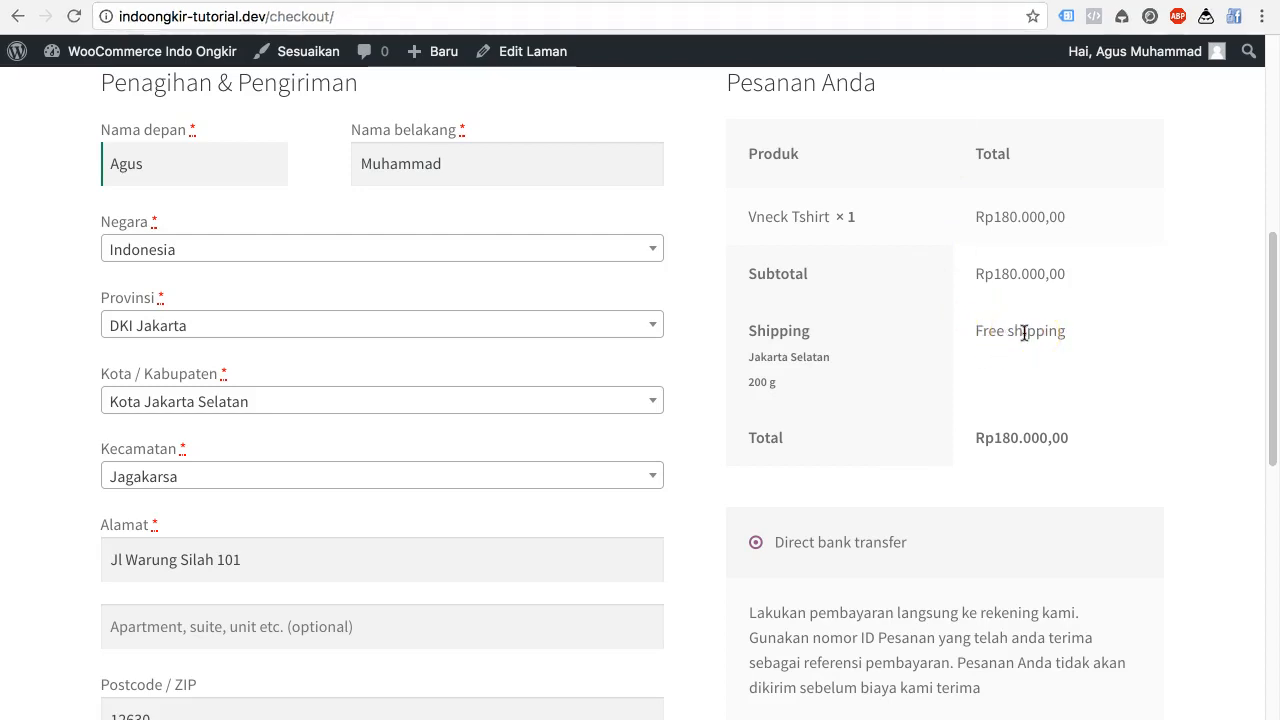
{"action": "left_click", "coordinate": [833, 2]}
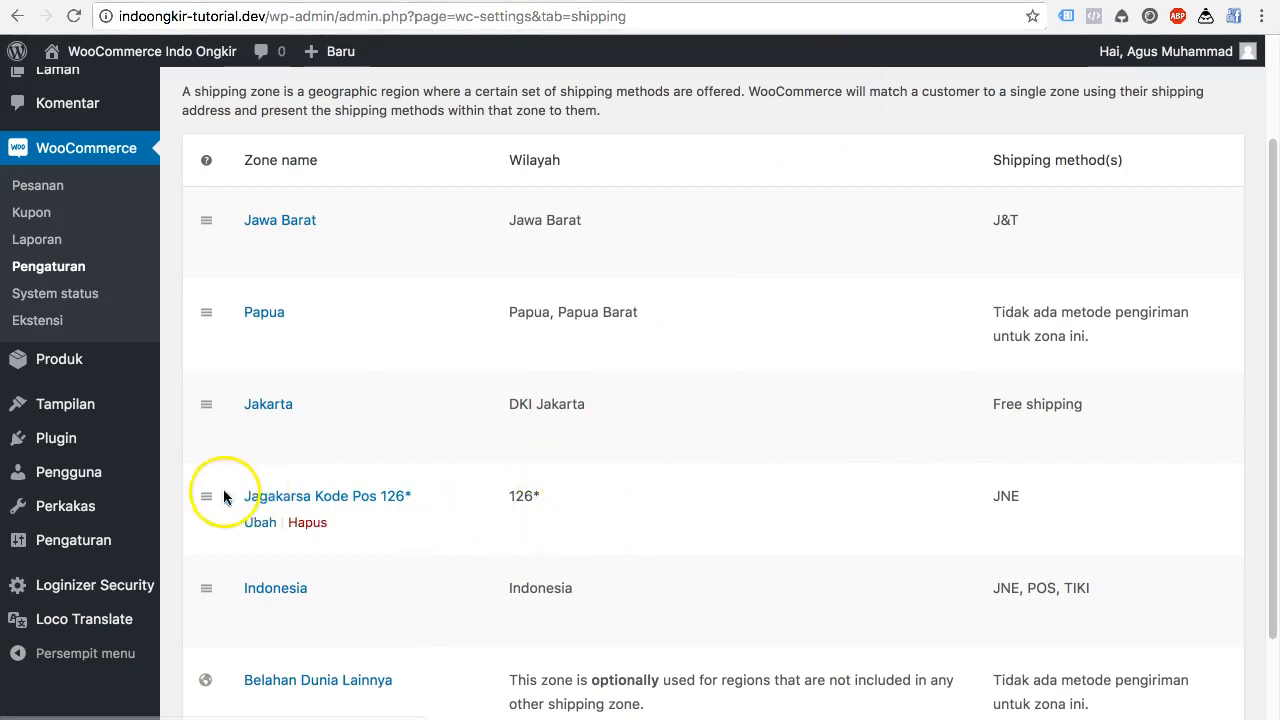
{"action": "left_click_drag", "start_coordinate": [209, 498], "coordinate": [214, 204]}
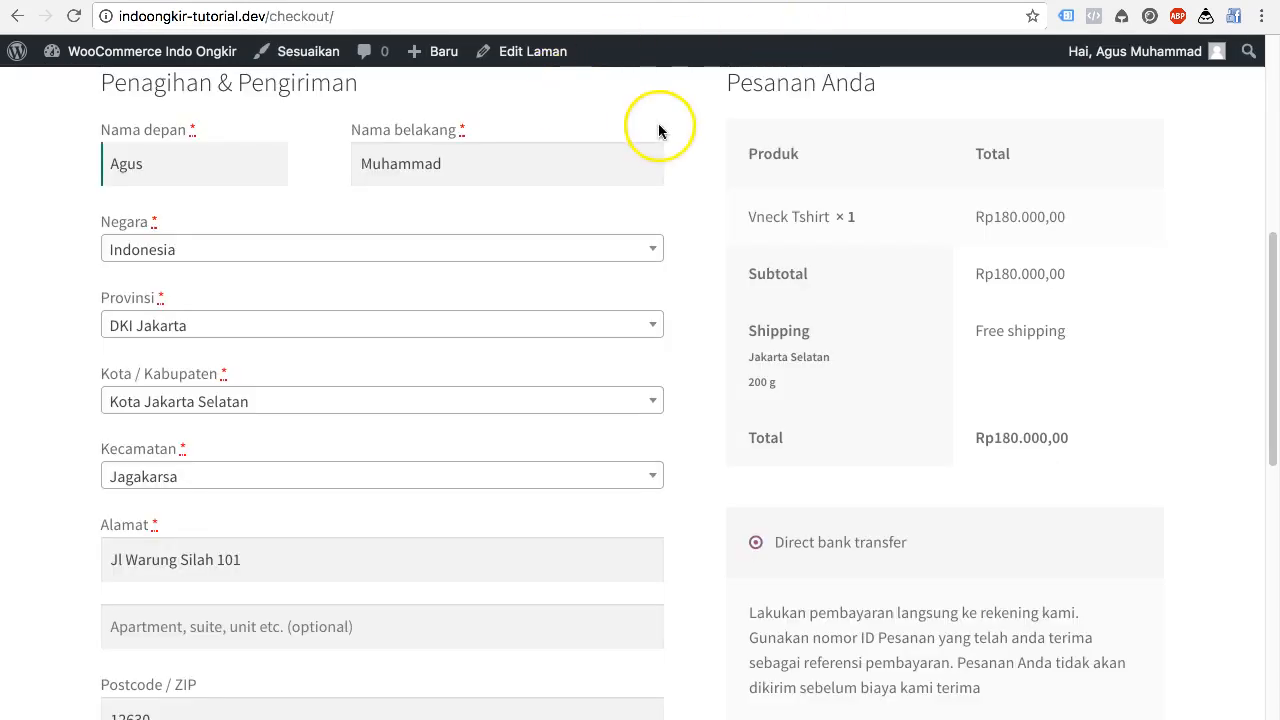
Reload the checkout page and check the shipping options and postcode for the Jagakarsa address under the new zone order.
{"action": "key", "text": "super+r"}
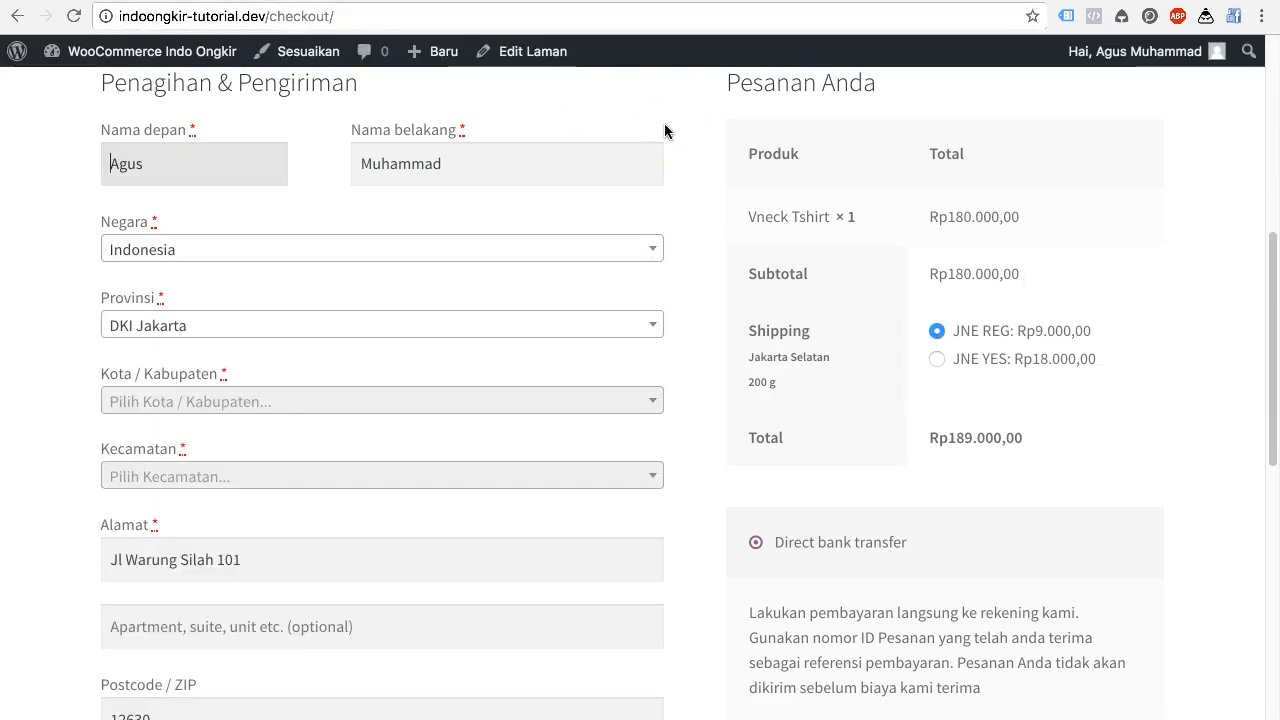
{"action": "left_click", "coordinate": [678, 138]}
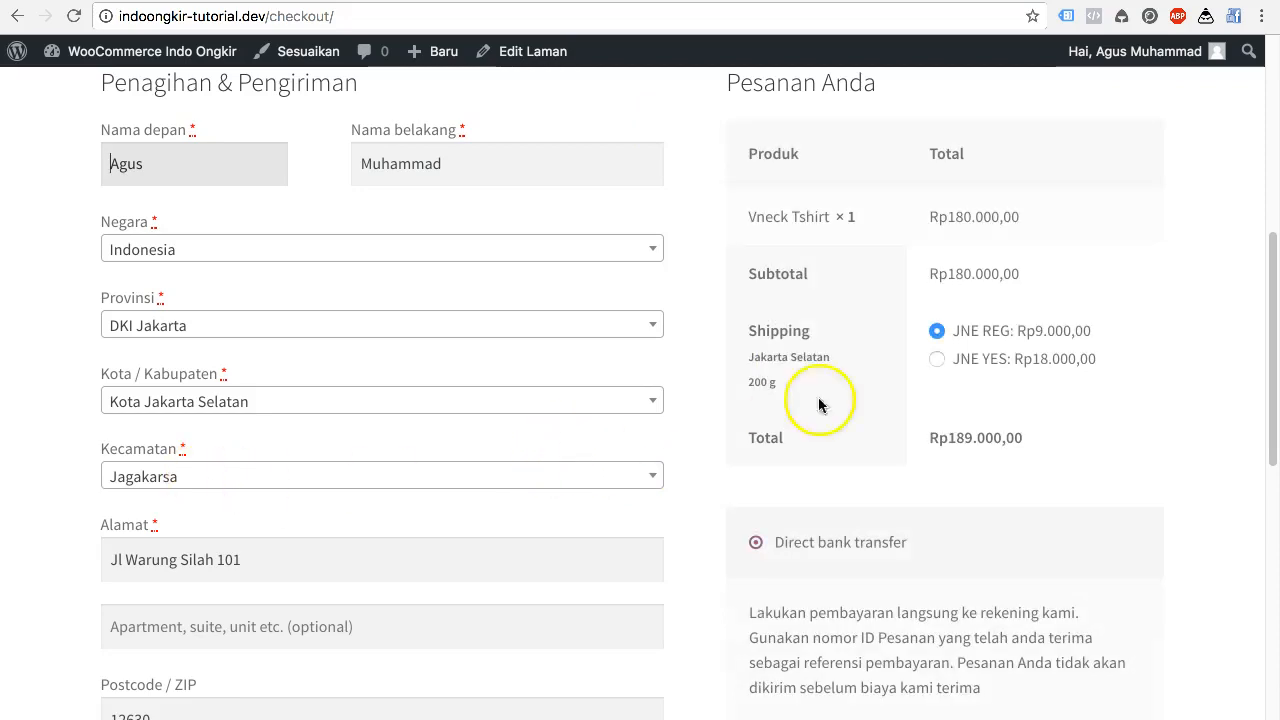
{"action": "scroll", "coordinate": [490, 541], "scroll_direction": "down", "scroll_amount": 2}
{"action": "scroll", "coordinate": [490, 541], "scroll_direction": "down", "scroll_amount": 1}
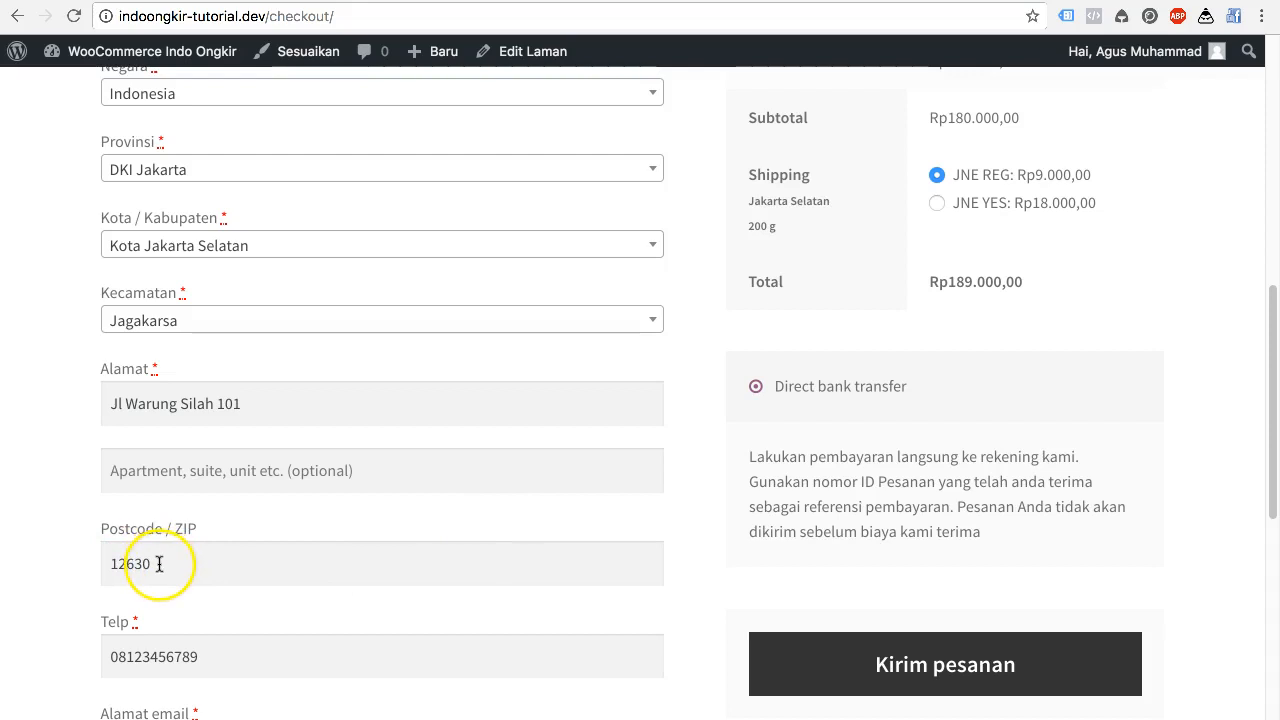
{"action": "left_click", "coordinate": [974, 211]}
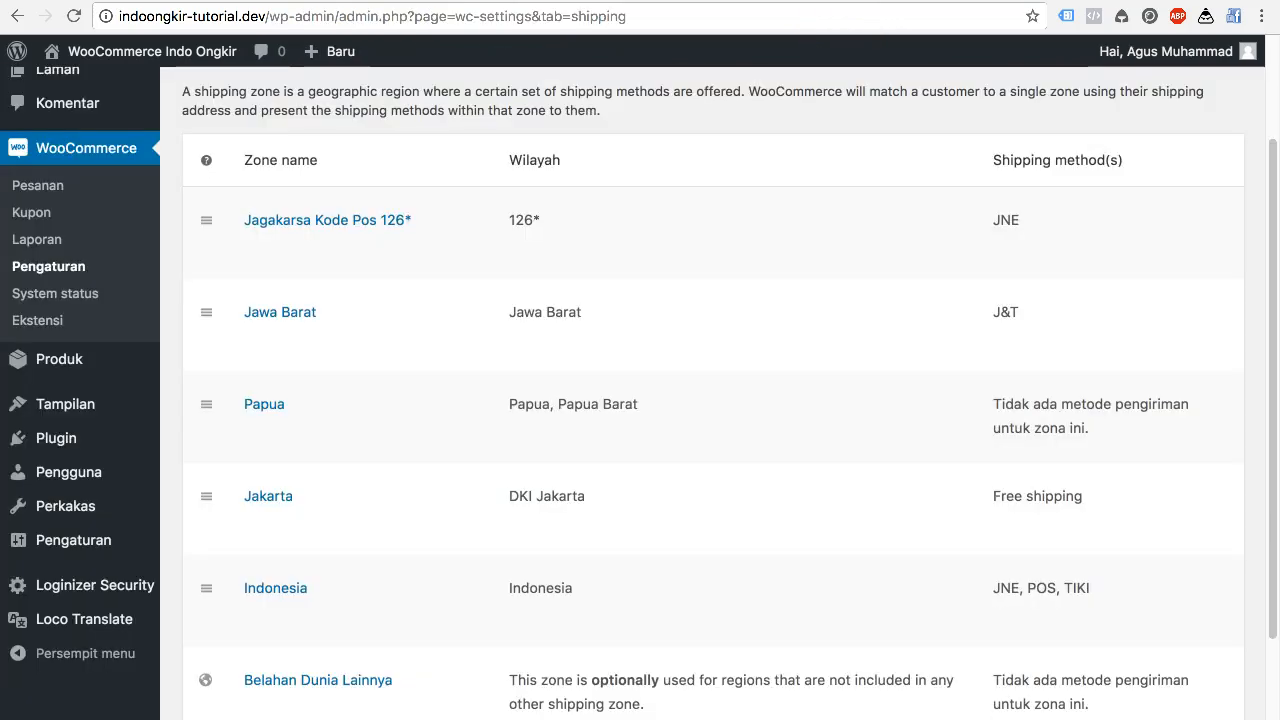
{"action": "left_click", "coordinate": [716, 352]}
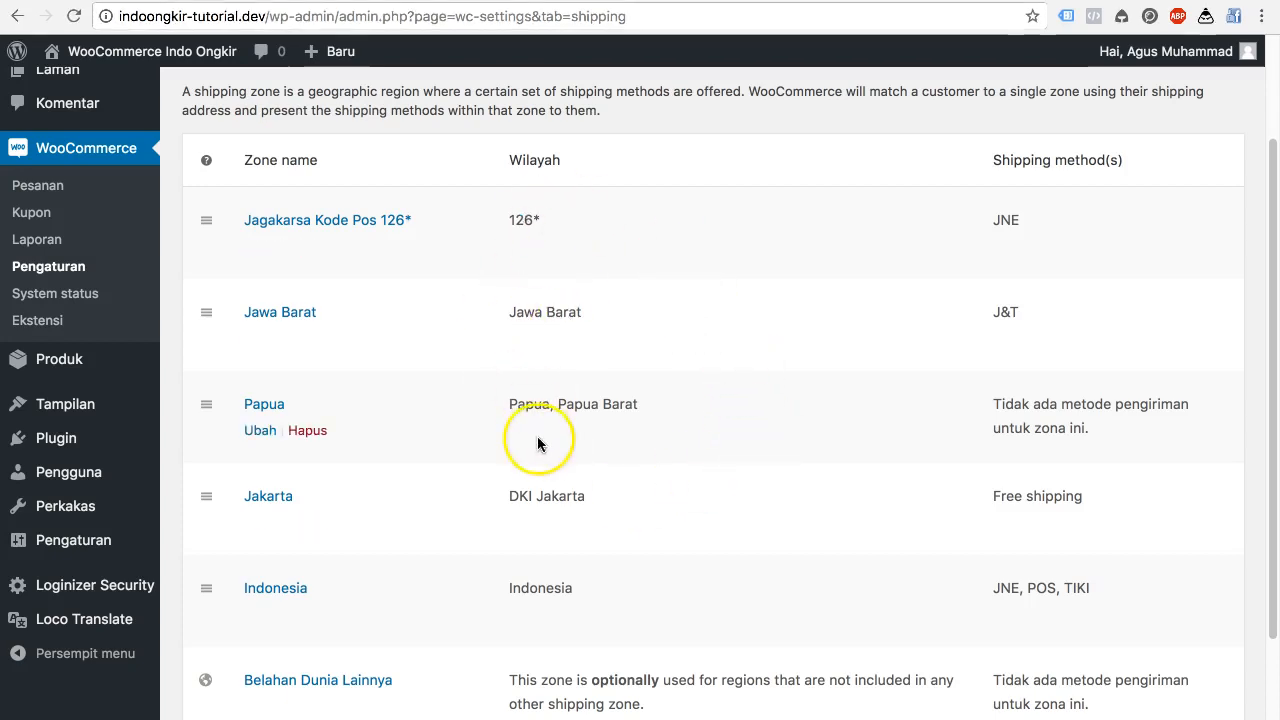
{"action": "scroll", "coordinate": [537, 438], "scroll_direction": "down", "scroll_amount": 2}
{"action": "scroll", "coordinate": [537, 444], "scroll_direction": "up", "scroll_amount": 4}
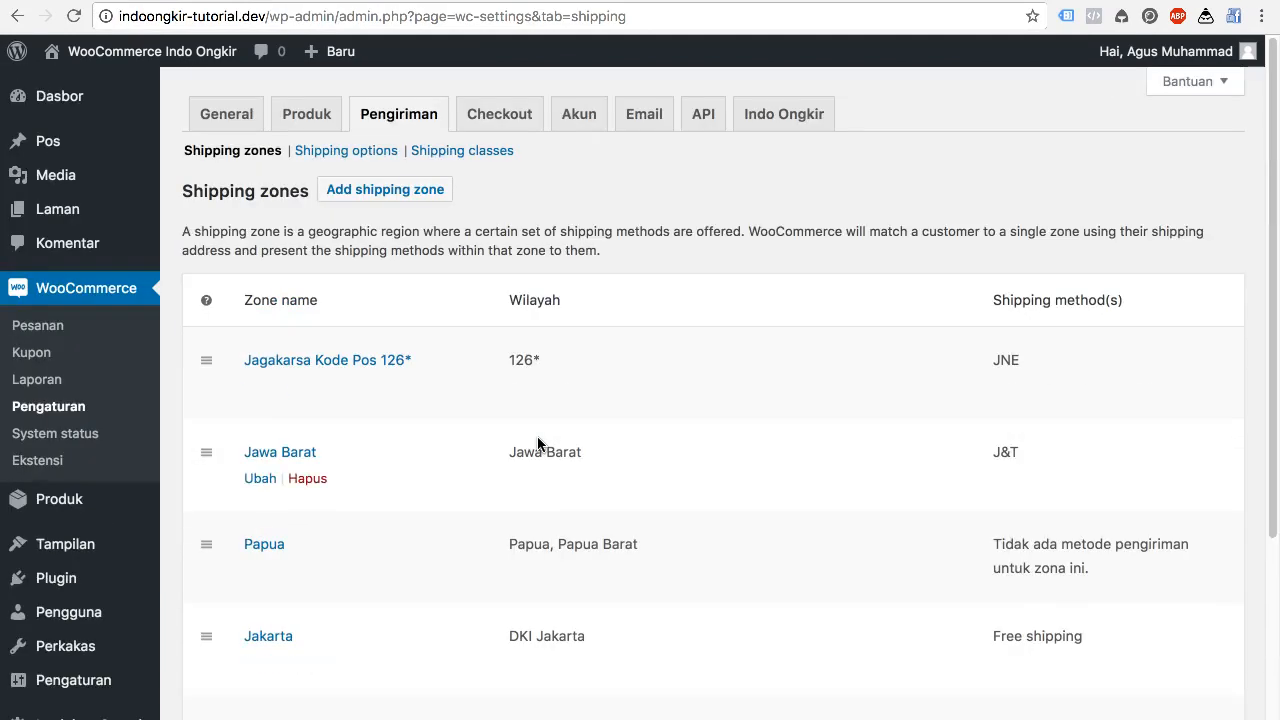
{"action": "left_click", "coordinate": [473, 390]}
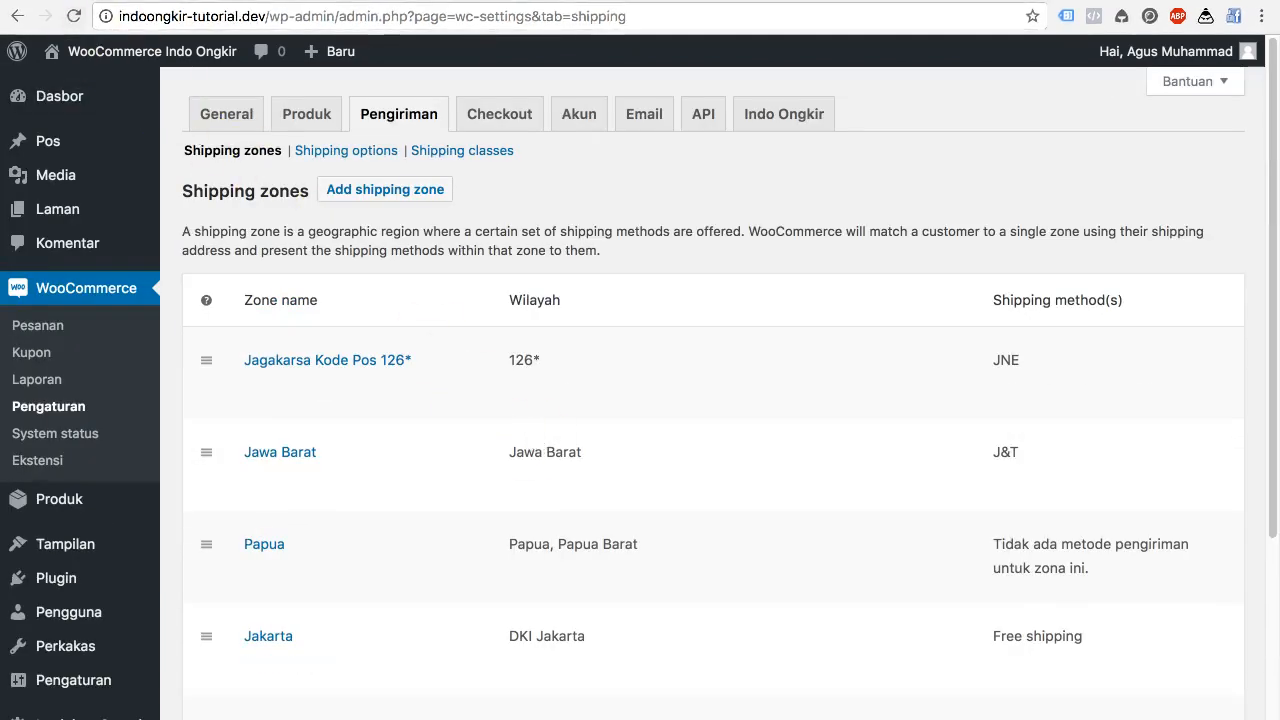